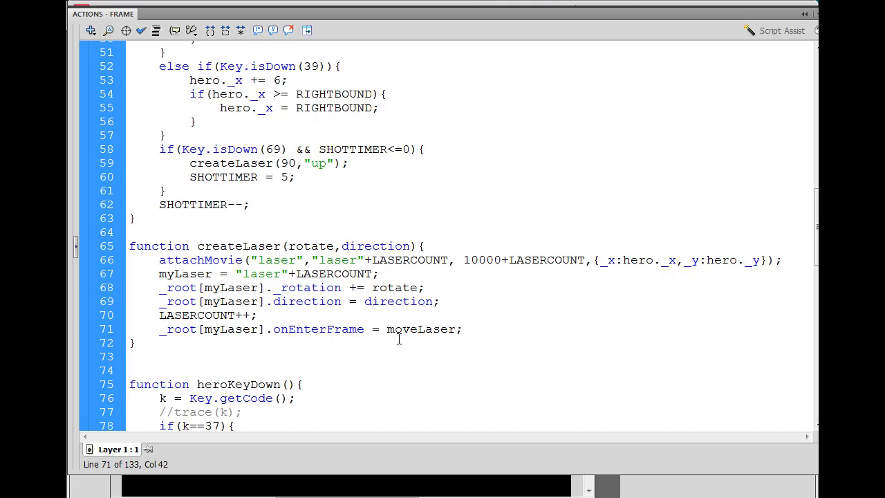
Add a moveLaser() function declaration on a new line after createLaser's closing brace
left_click(141, 342)
key("Return")
key("Return")
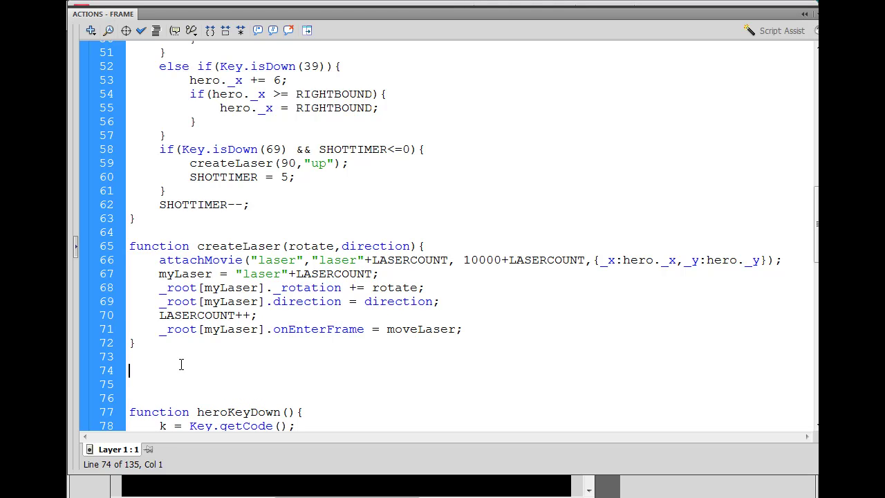
left_click(181, 365)
type("function ")
type("moveLas")
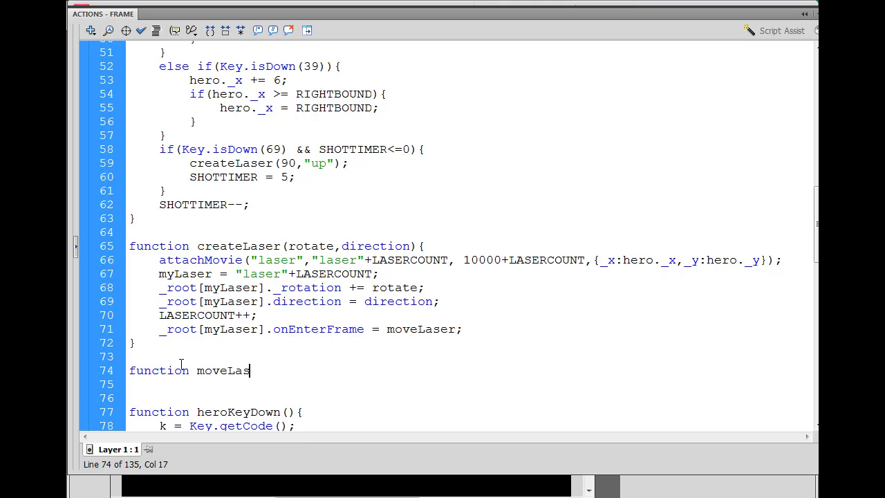
type("er()")
type("{")
key("Return")
key("Return")
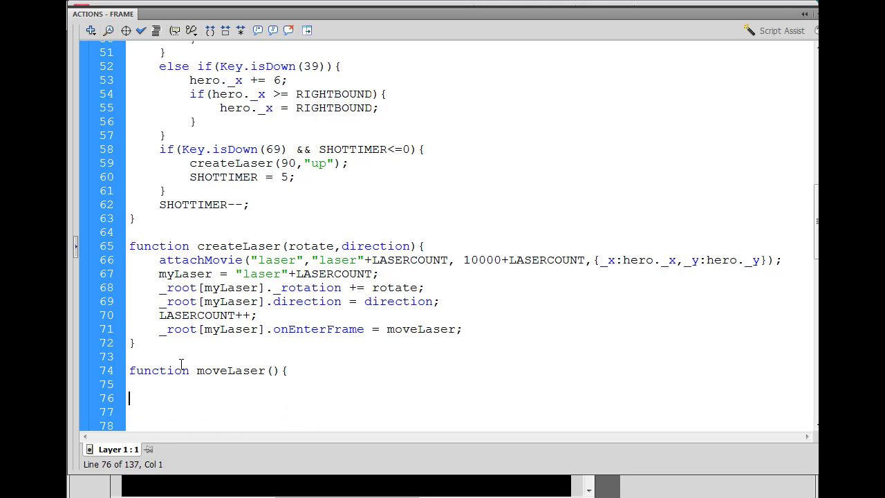
Close moveLaser's brace and start an if(this.direction == "up") check inside it
type("}")
key("Down")
key("Down")
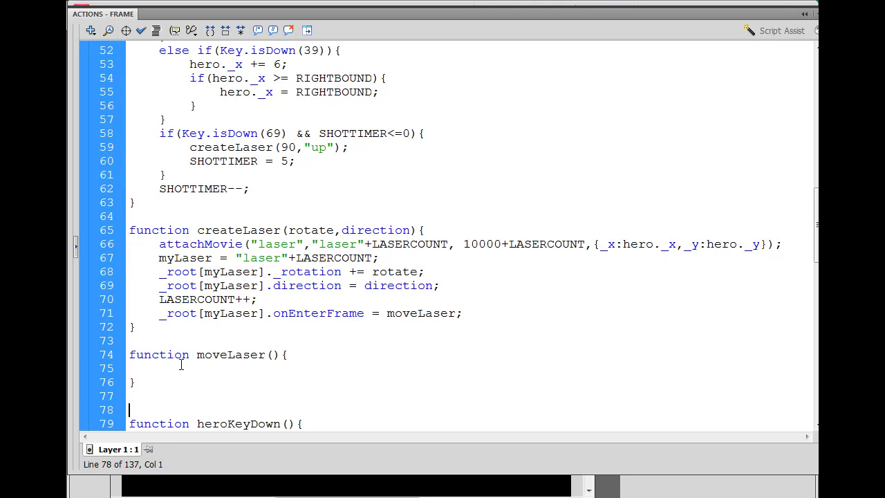
key("Left")
type("if(")
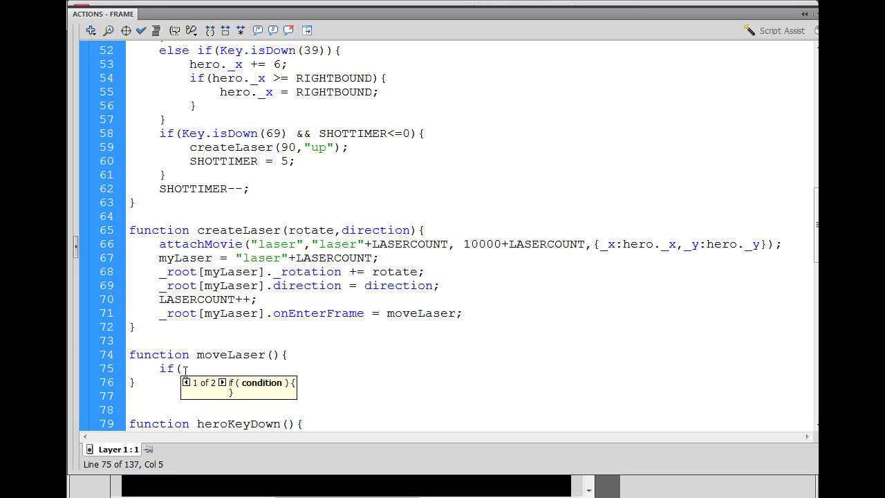
type("t")
type("his.d")
type("irection")
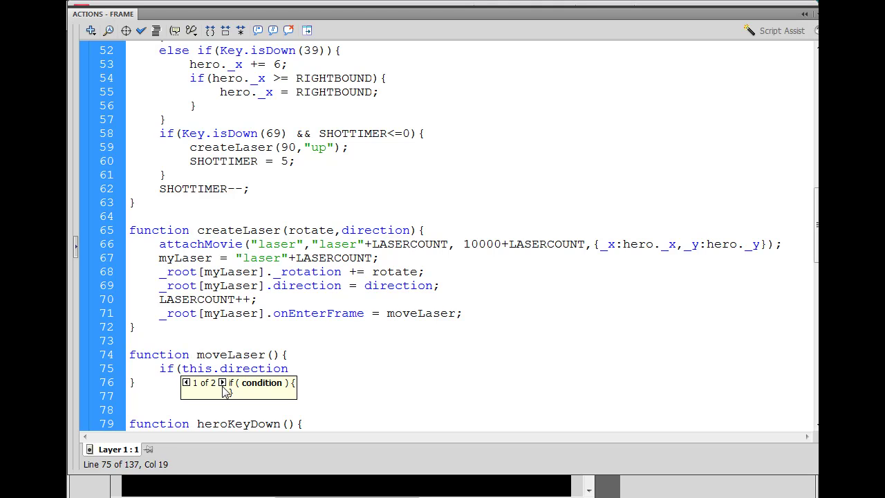
left_click(179, 367)
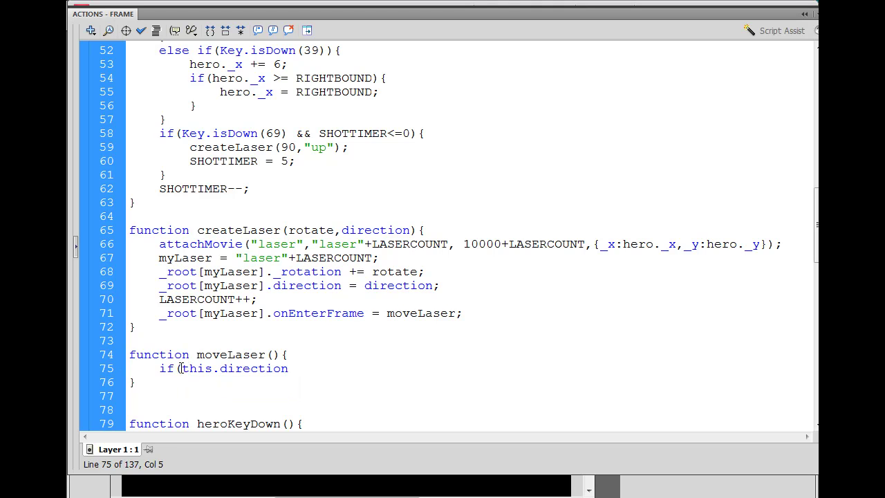
left_click_drag(181, 368, 207, 368)
left_click(242, 370)
double_click(315, 147)
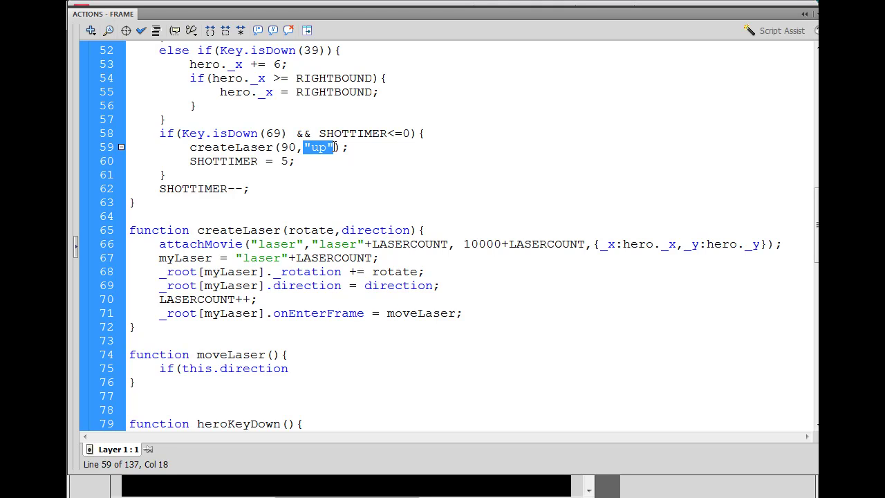
left_click(301, 374)
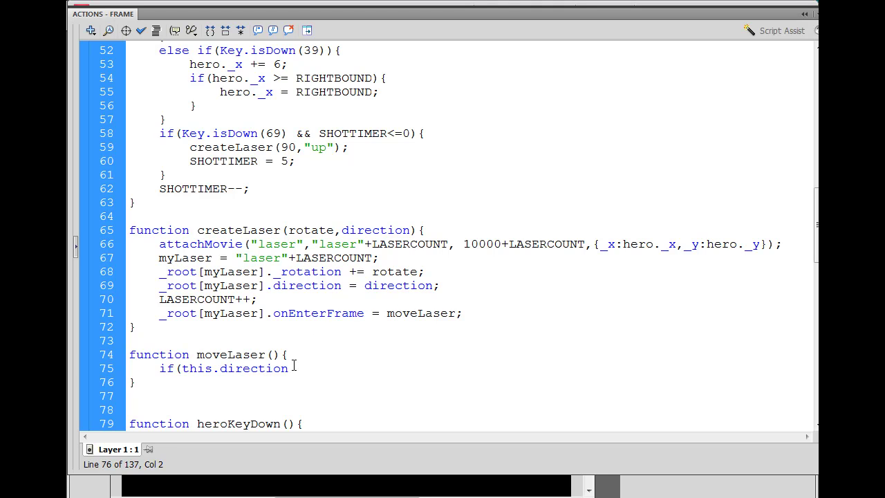
type("== ")
type("\"")
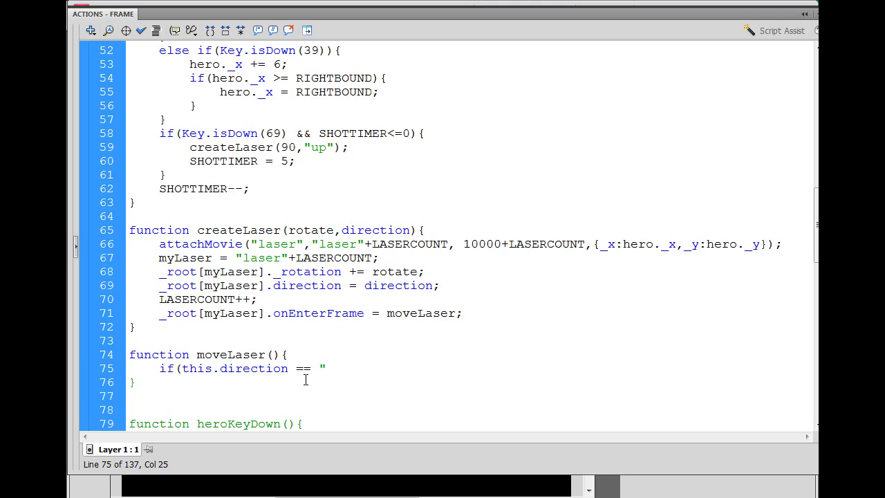
type("up\"")
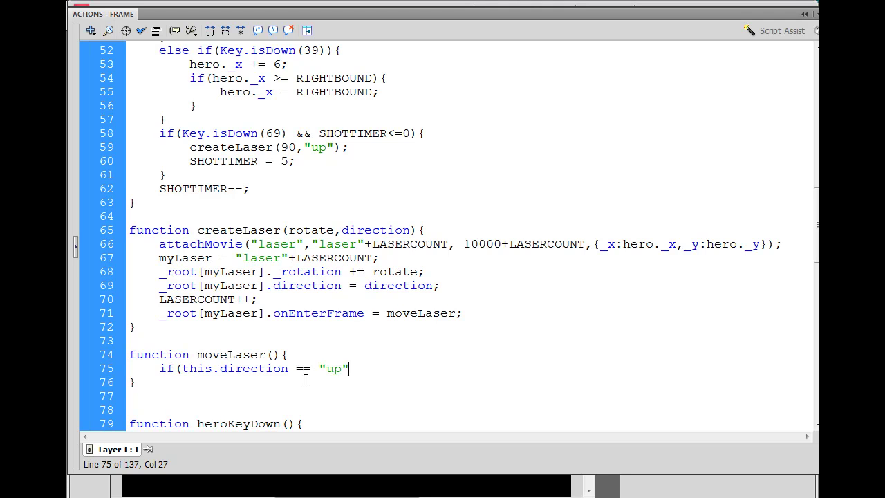
type("){")
key("Return")
key("Return")
Fill the up-direction block with this._y -= BULLETSPEED; and close it
type("}")
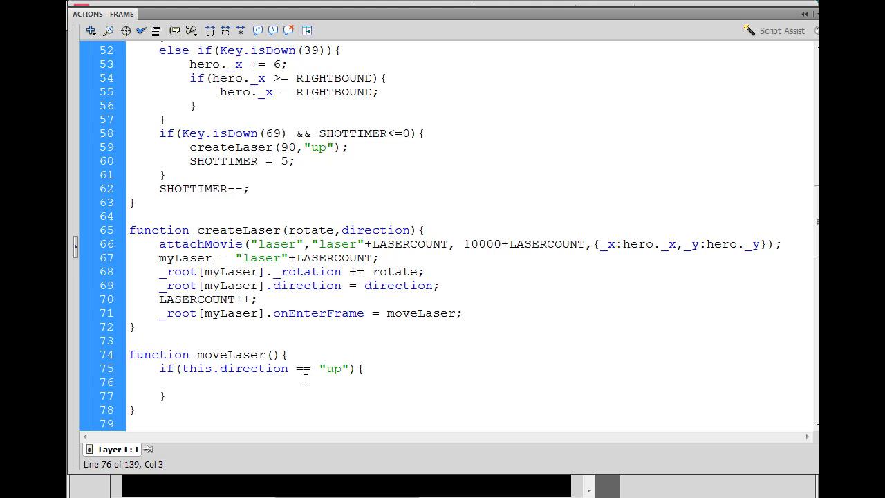
double_click(359, 369)
left_click(217, 383)
type("thi")
type("s.")
type("_y")
type(" -=")
type(" 3")
key("BackSpace")
type("BU")
type("LLETSP")
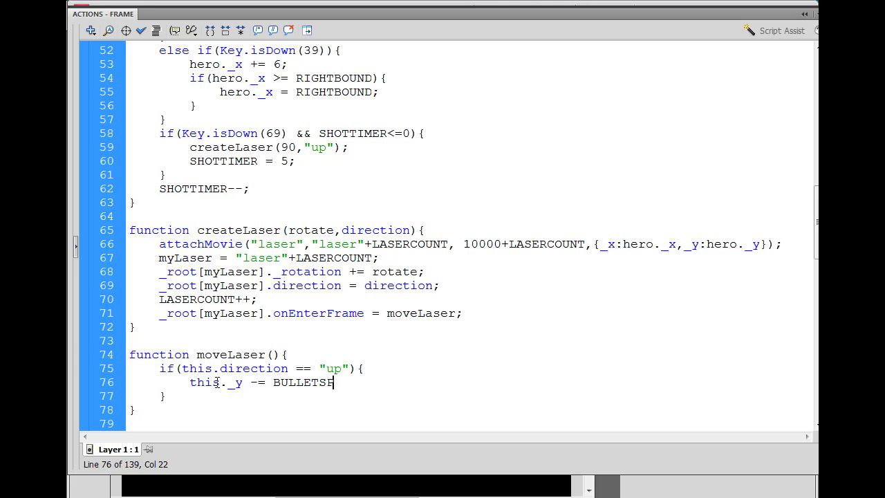
type("EED;")
triple_click(300, 416)
key("Up")
Add BULLETSPEED = 3; on a new line below LASERCOUNT = 1 in init
left_click_drag(816, 197, 798, 81)
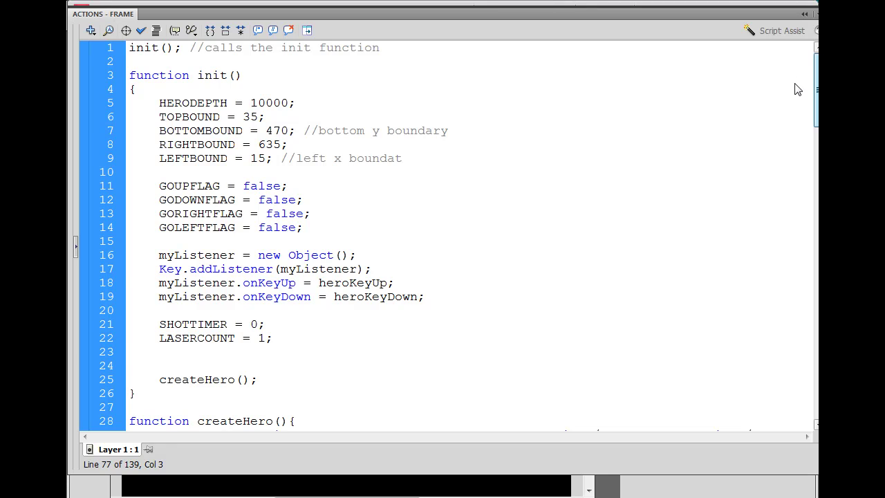
left_click_drag(795, 80, 794, 105)
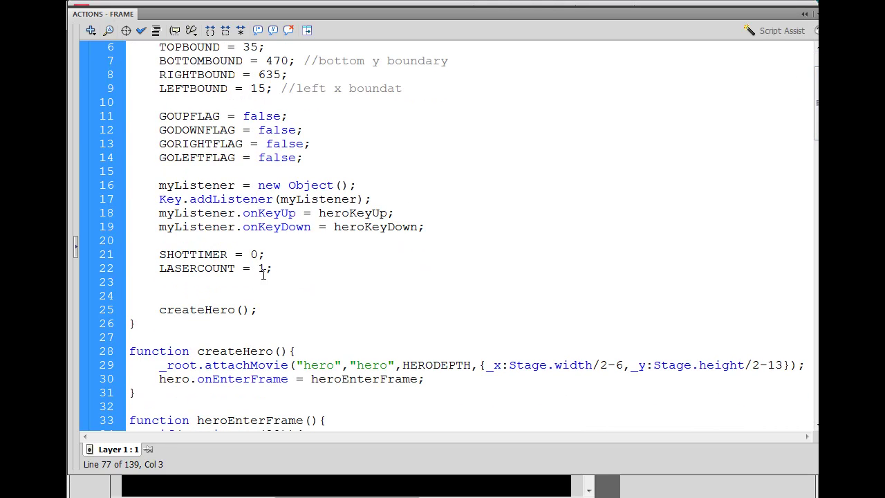
left_click(276, 267)
key("Return")
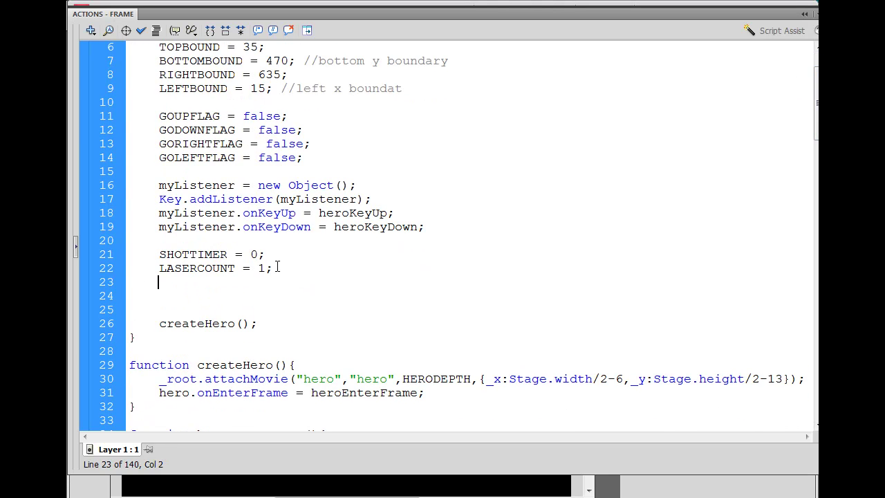
type("BULLET")
type("SPEED")
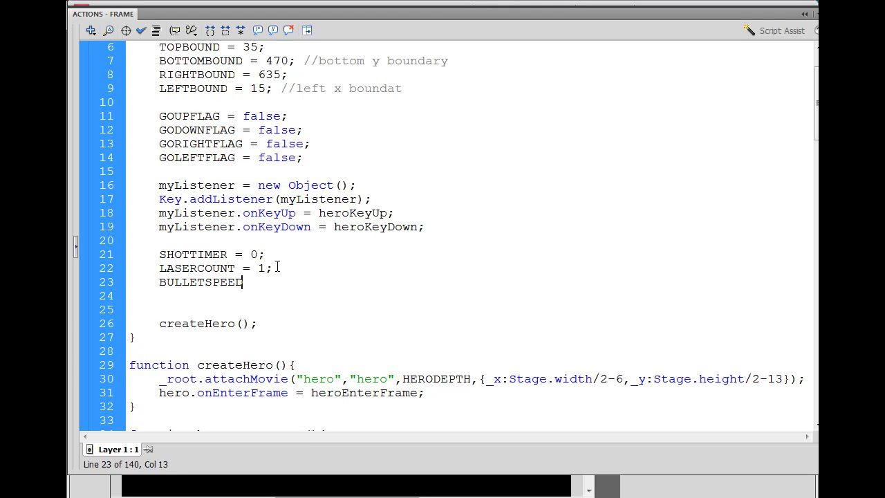
type(" = ")
type("3;")
key("ctrl+Return")
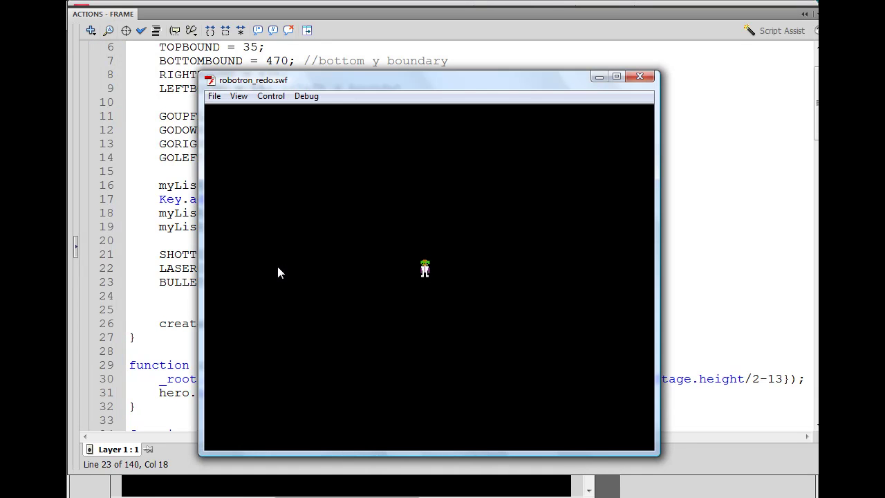
left_click(437, 309)
key("Right")
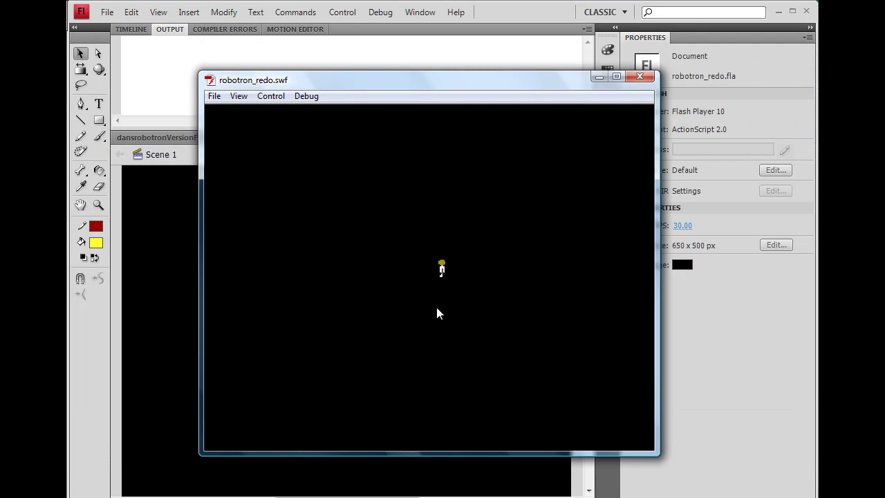
key("Left")
key("Down")
key("Up")
key("Left")
key("Right")
key("Right")
key("Left")
key("Left")
key("Right")
key("Right")
key("Right")
left_click(639, 76)
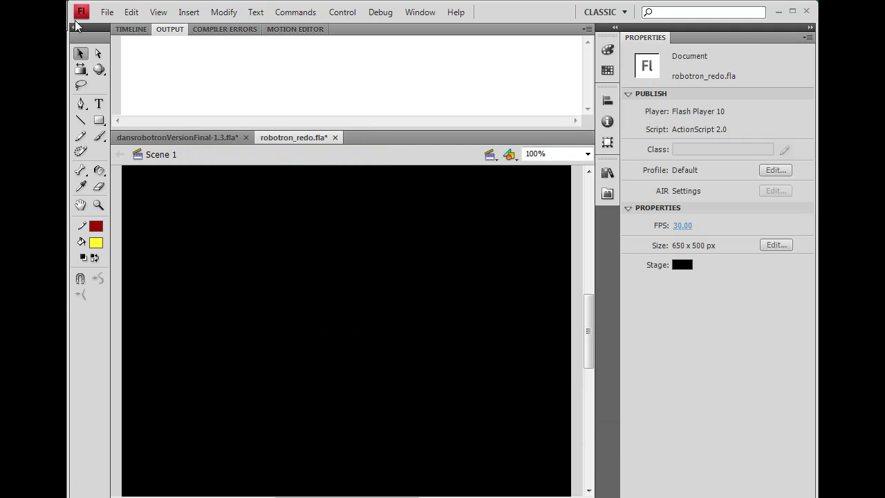
Add an if(this._y <= 20) boundary check below the BULLETSPEED movement line
key("F9")
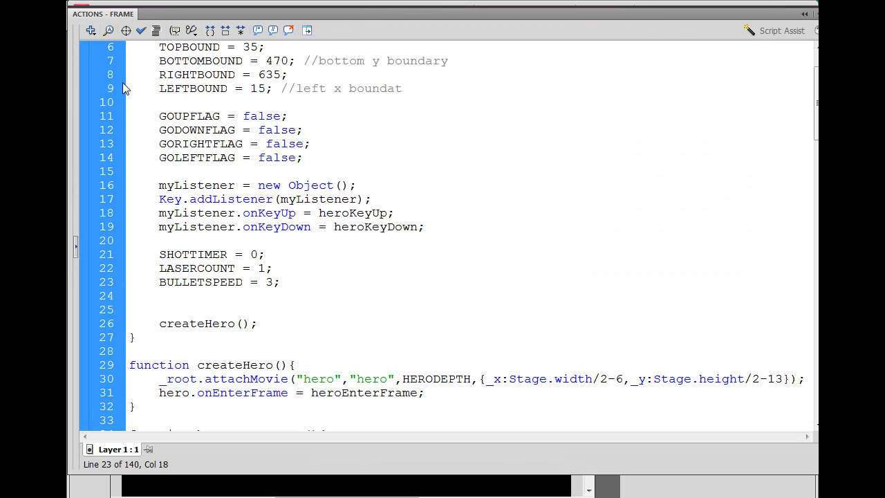
left_click_drag(816, 116, 816, 251)
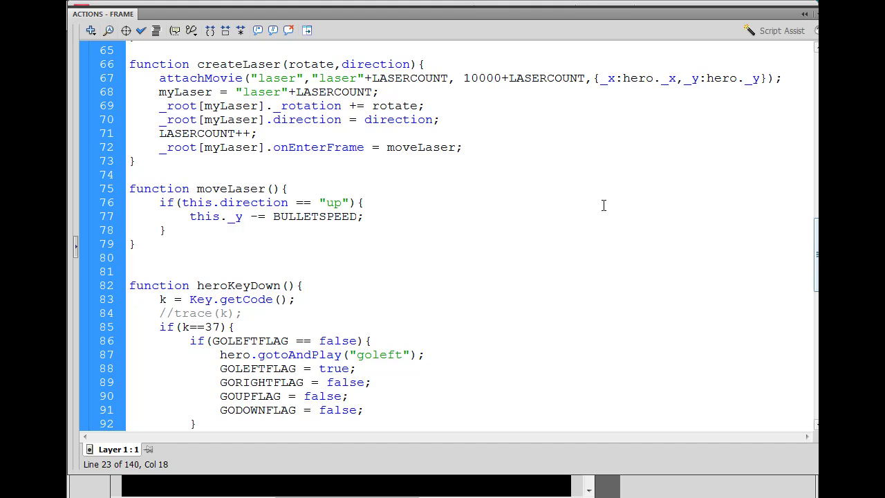
left_click(370, 217)
key("Return")
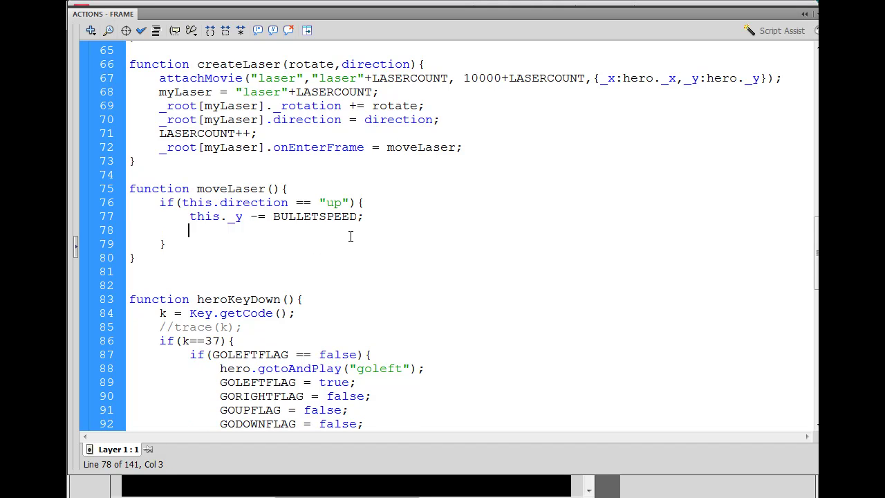
type("if")
type("(thi")
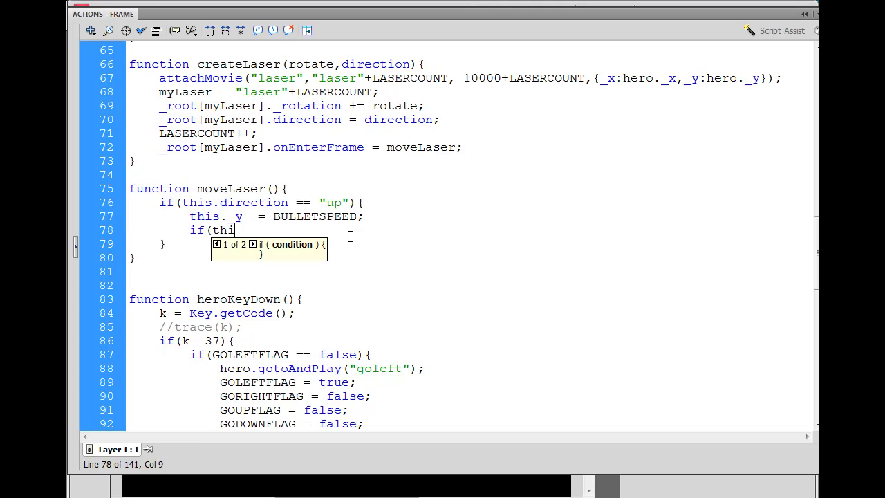
type("s._")
type("y ")
type("-")
key("BackSpace")
type("<=")
type("0)")
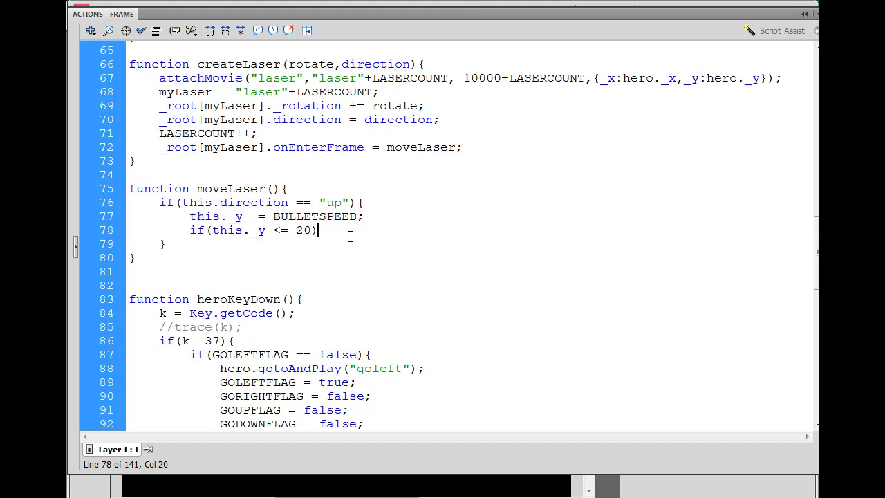
type("{")
key("Return")
key("Return")
key("BackSpace")
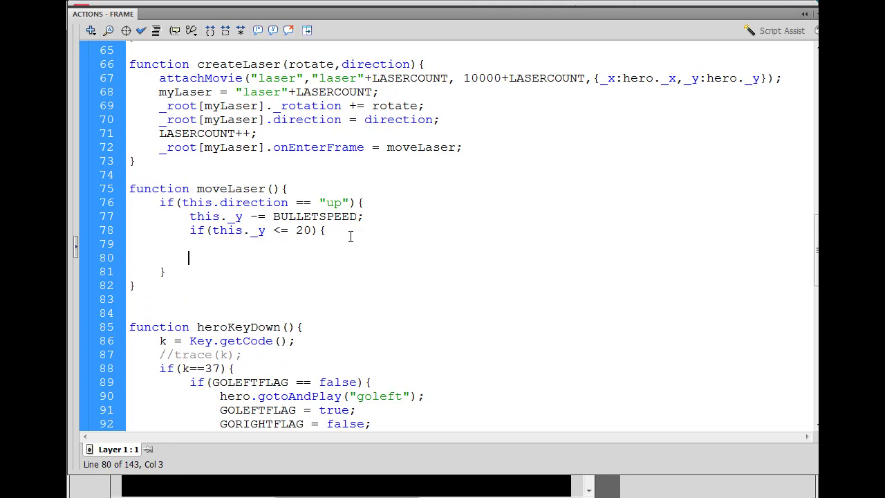
type("}")
Inside the boundary check, delete this.onEnterFrame and call this.removeMovieClip()
key("Up")
type("delete t")
type("his.")
type("onEnter")
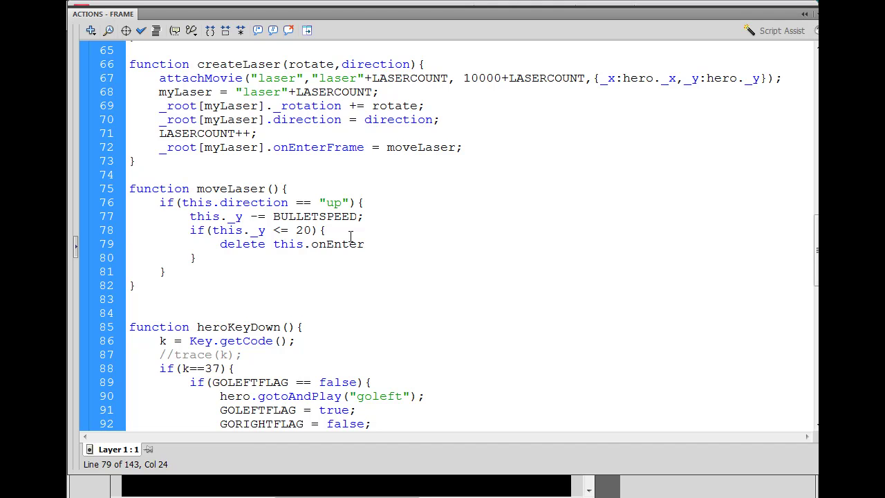
type("Frame")
type(";")
mouse_move(191, 231)
left_mouse_down()
mouse_move(269, 238)
mouse_move(266, 230)
left_mouse_up()
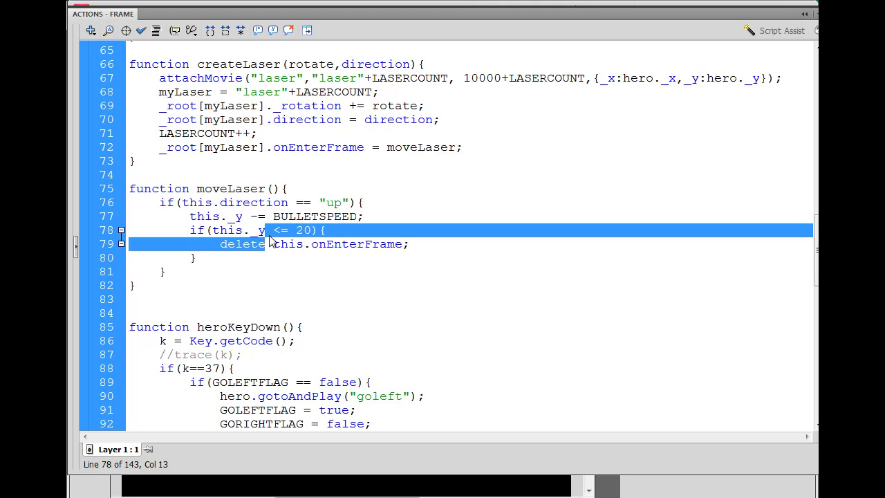
left_click(282, 230)
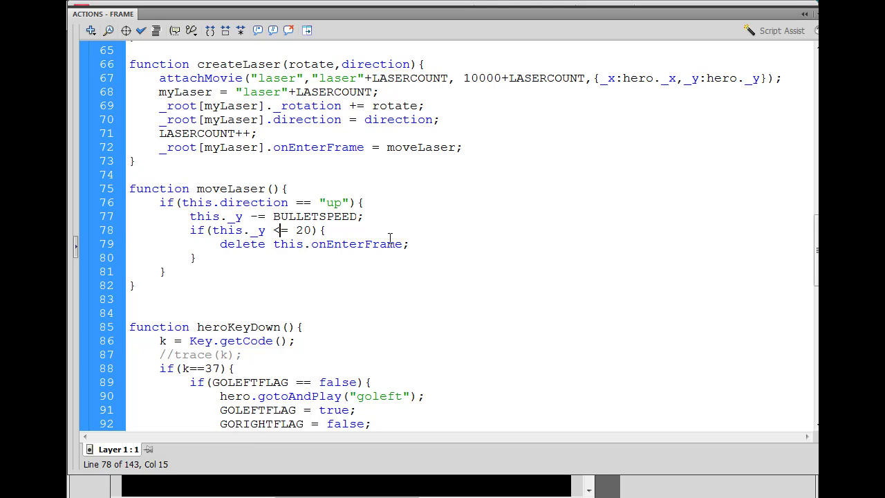
left_click(415, 249)
key("Return")
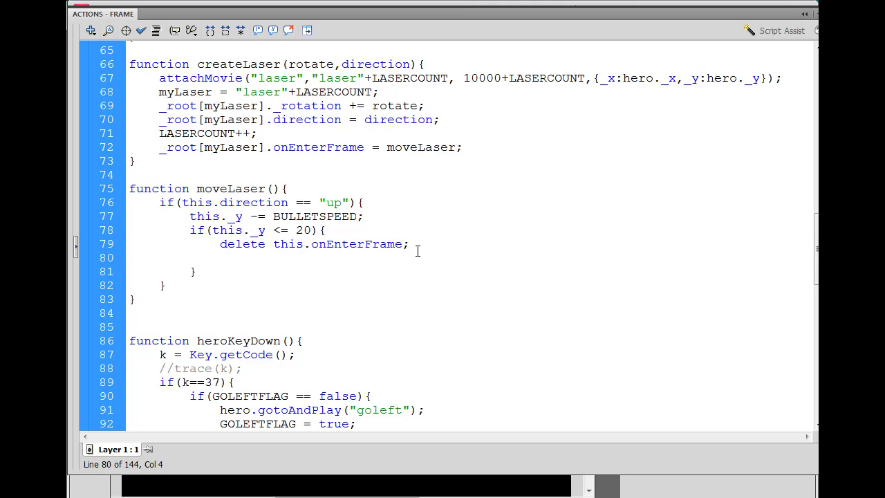
type("this")
type(".remove")
type("Movie")
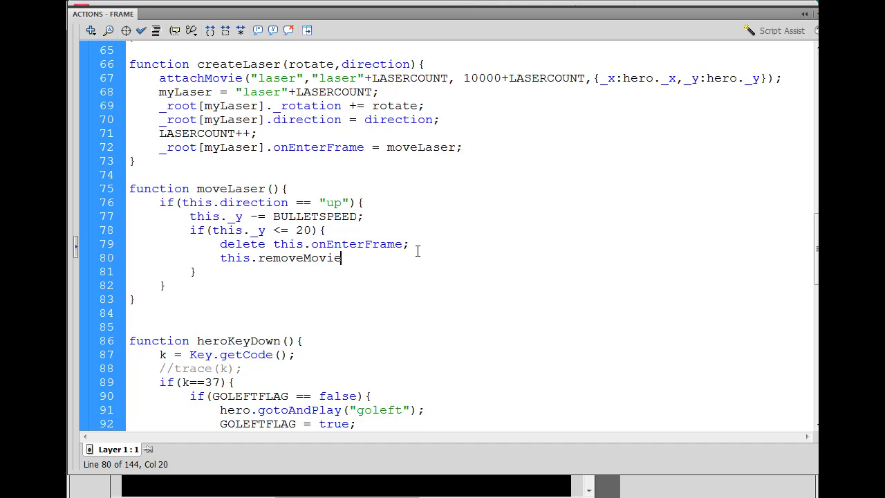
type("Clip(")
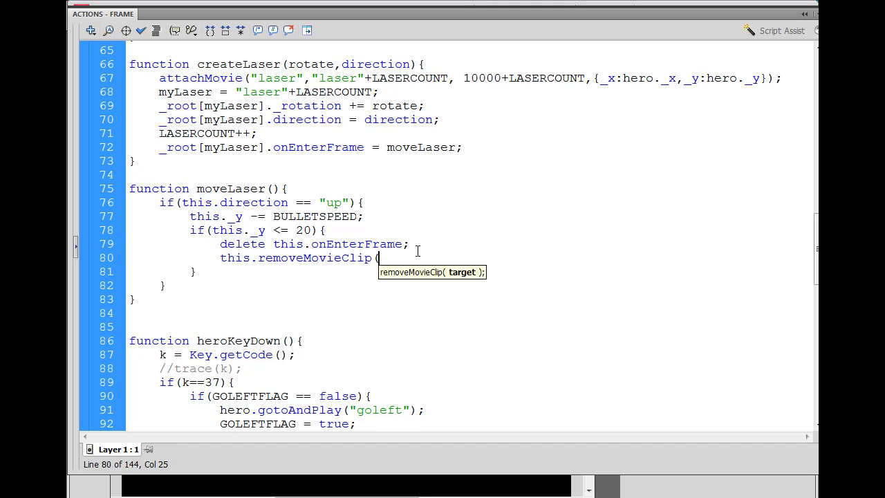
type(");")
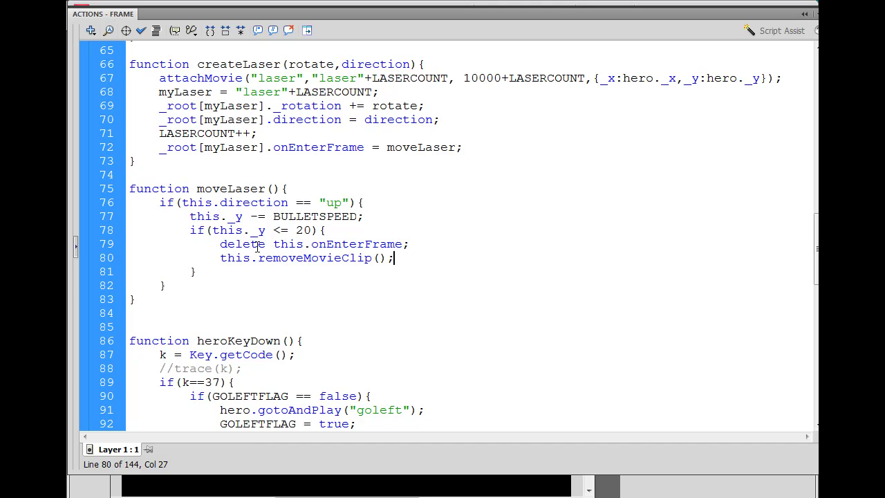
Prefix the if, delete and removeMovieClip lines with // comment marks
left_click(187, 231)
type("//")
key("Down")
type("//")
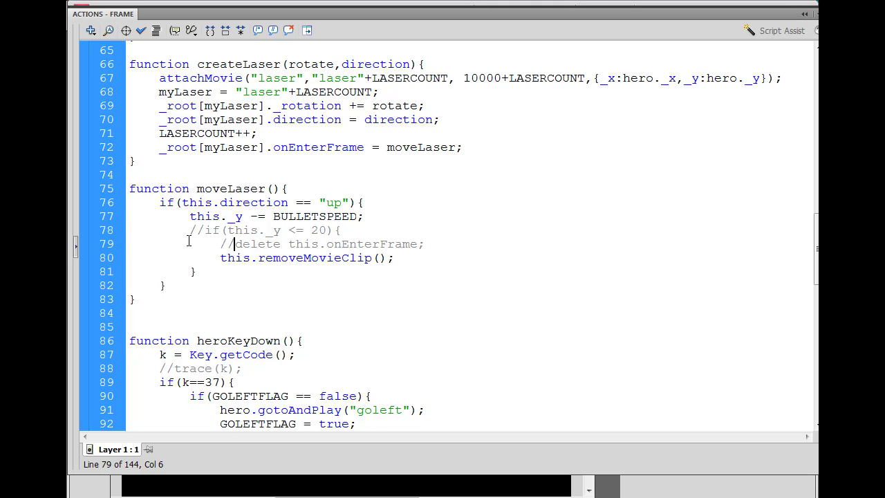
key("Down")
key("Left")
type("//")
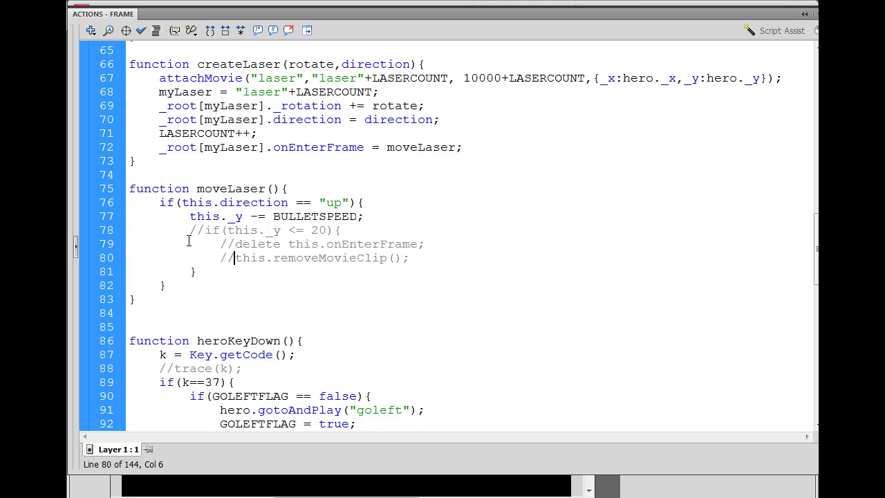
key("Down")
key("Left")
Comment out the block's closing brace, then test-run the game in an enlarged window
type("//")
key("ctrl+Return")
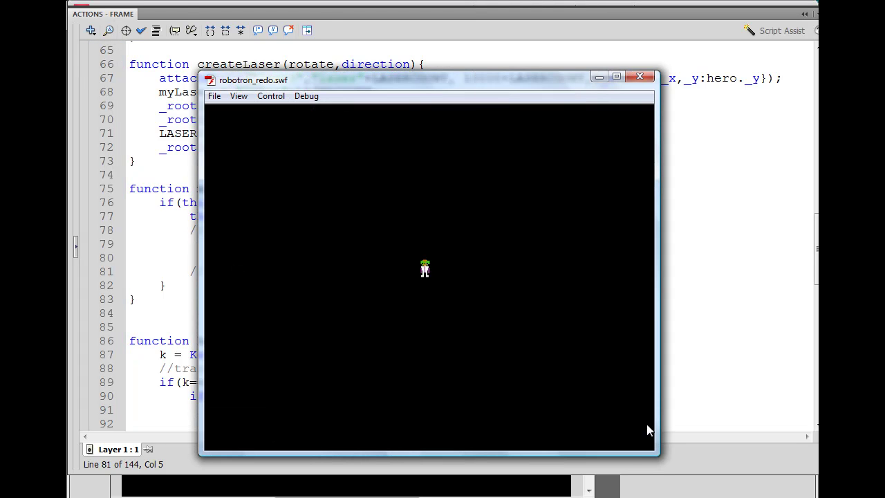
left_click_drag(654, 451, 747, 497)
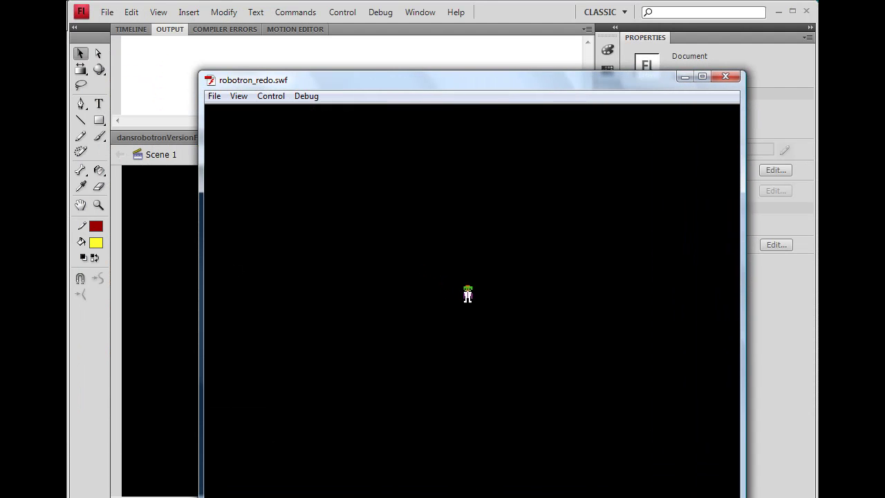
left_click_drag(618, 81, 565, 4)
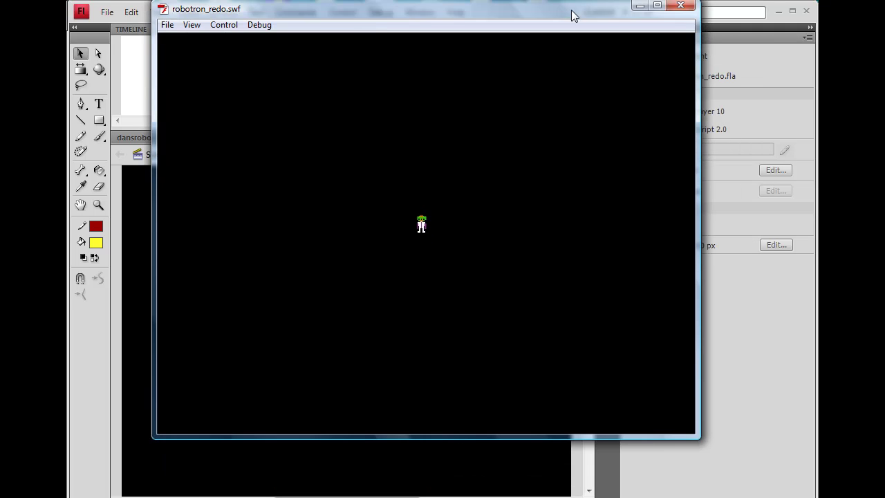
left_click_drag(680, 432, 680, 497)
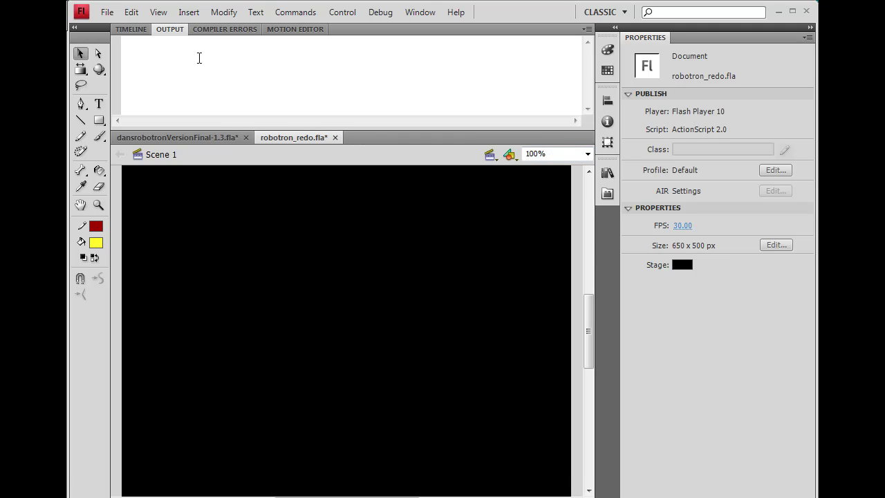
Remove the // marks from the if, delete and removeMovieClip lines of the boundary check
key("F9")
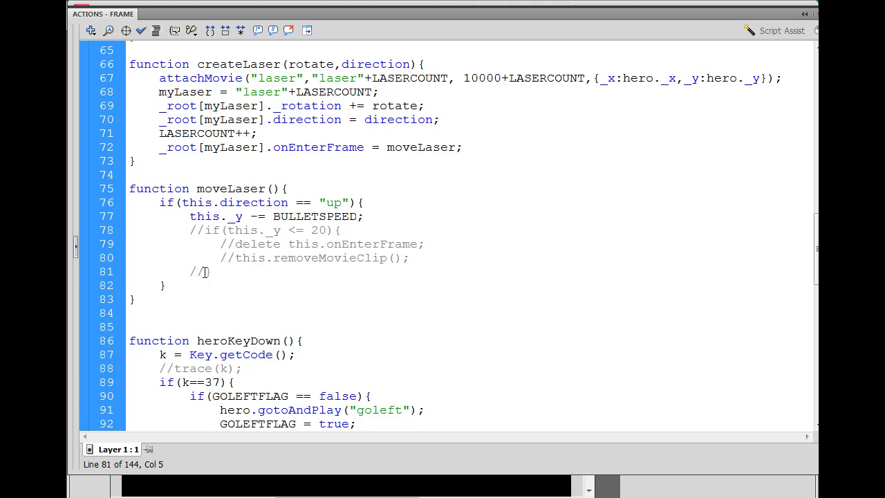
left_click(197, 231)
left_click(204, 231)
key("BackSpace")
key("BackSpace")
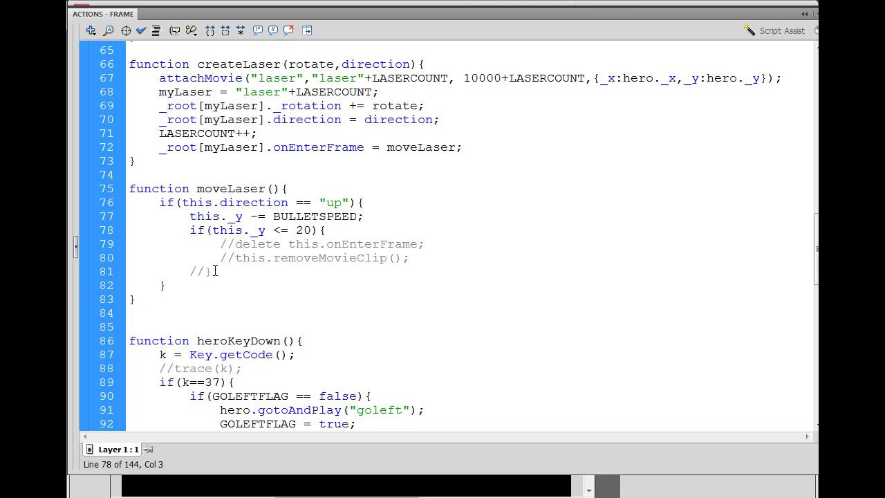
key("Down")
key("Right")
key("Right")
key("BackSpace")
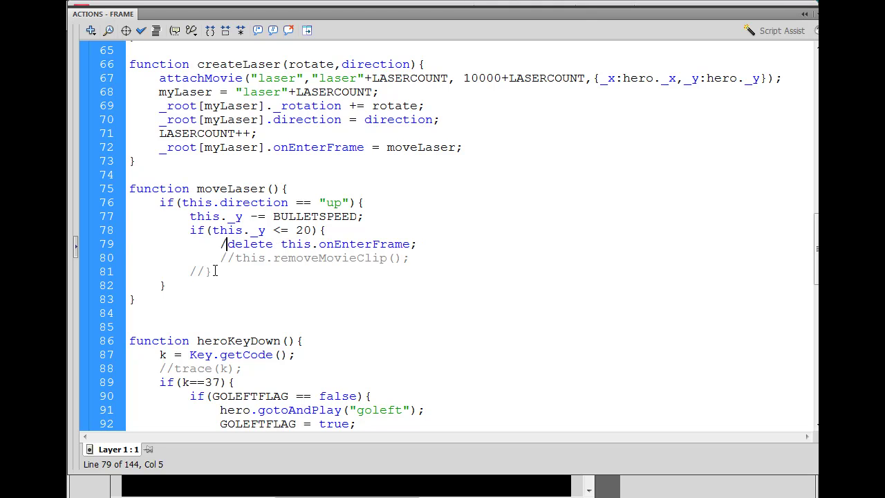
key("BackSpace")
key("Down")
key("Right")
key("Right")
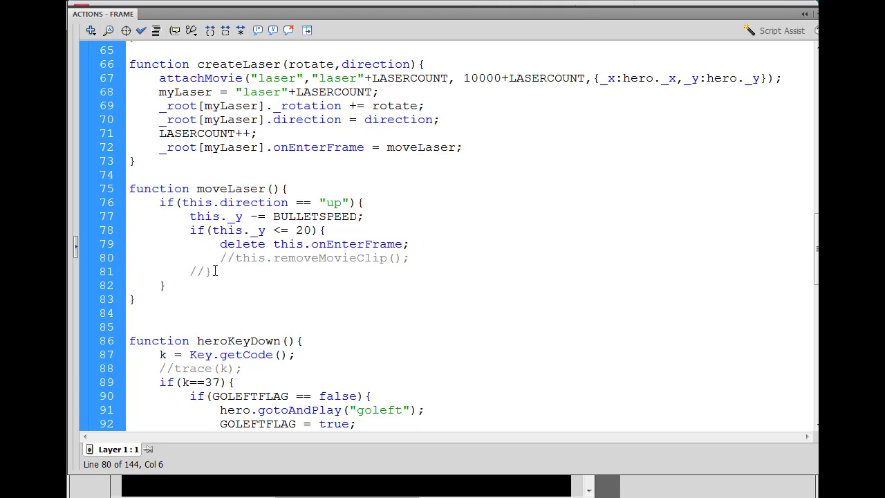
key("BackSpace")
key("BackSpace")
key("Down")
key("BackSpace")
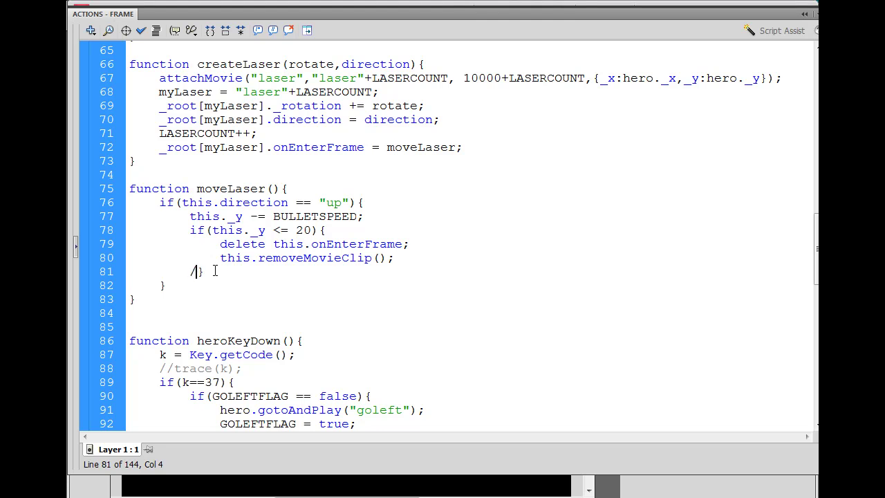
key("BackSpace")
Test-run the game in a taller window, watch a laser fly up, then close it
key("ctrl+Return")
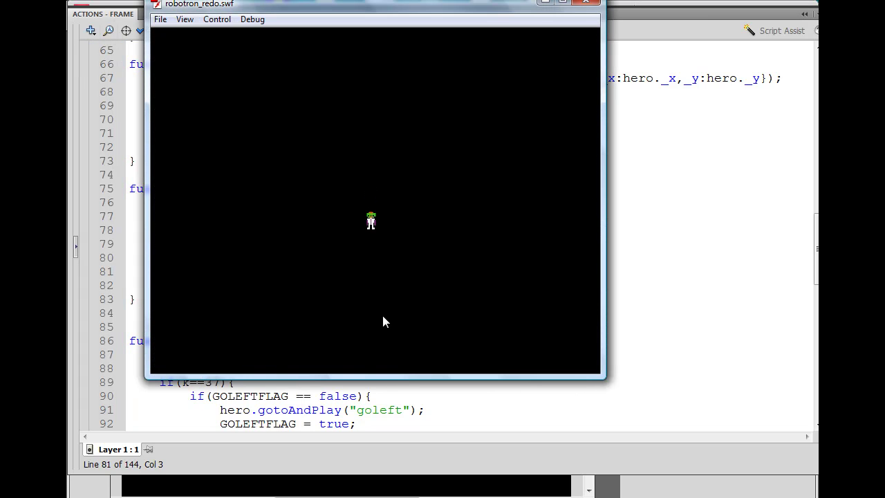
left_click_drag(359, 3, 322, 25)
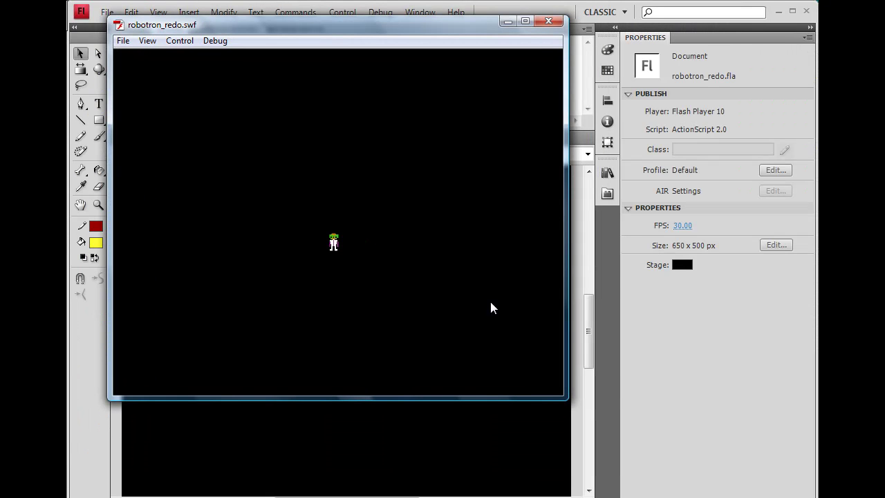
left_click_drag(524, 399, 519, 470)
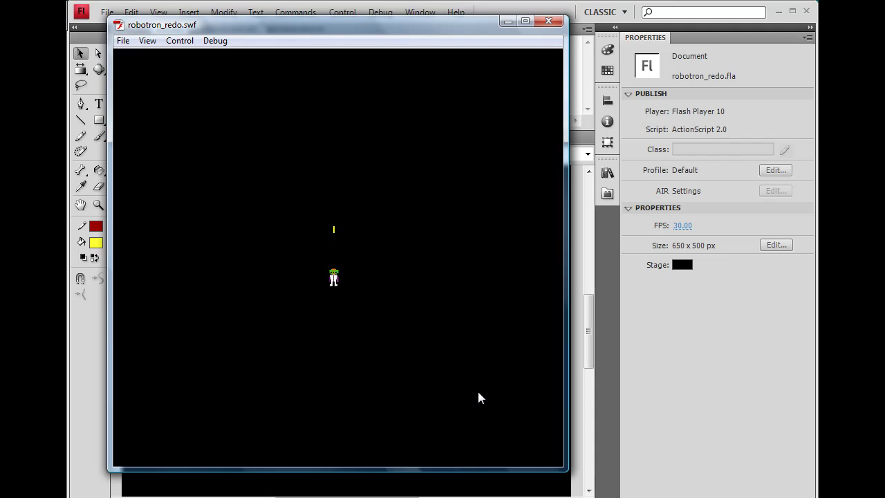
left_click(547, 23)
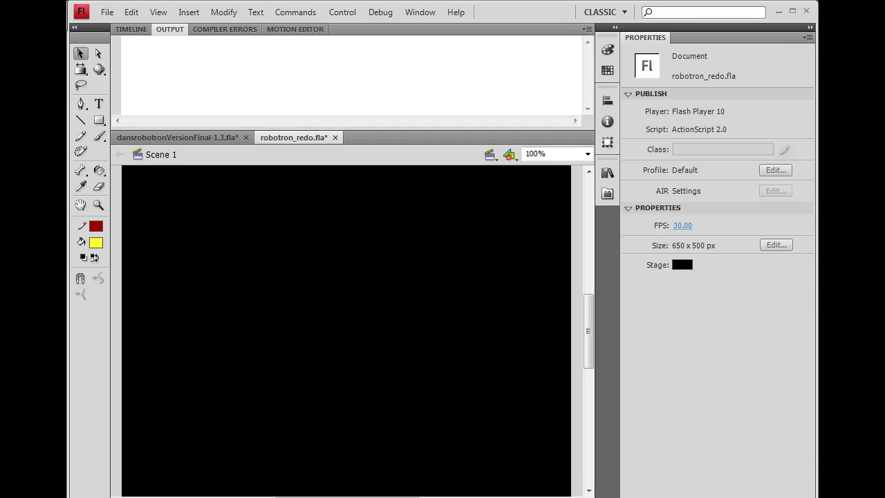
Replace the hard-coded 20 with TOPBOUND and scroll up to confirm it equals 35
key("F9")
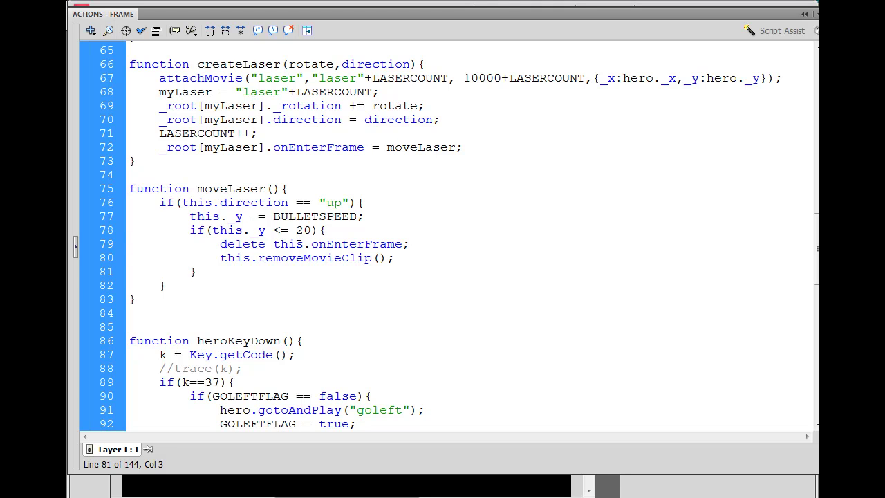
double_click(302, 230)
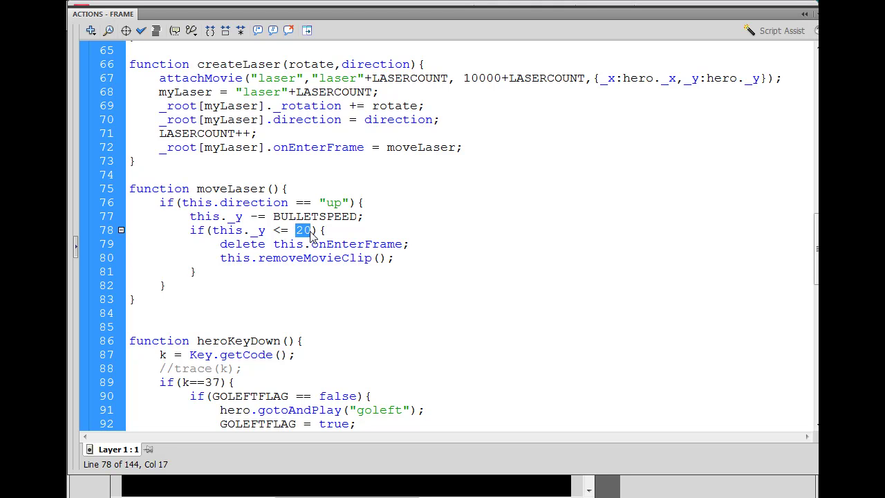
type("TOPBOU")
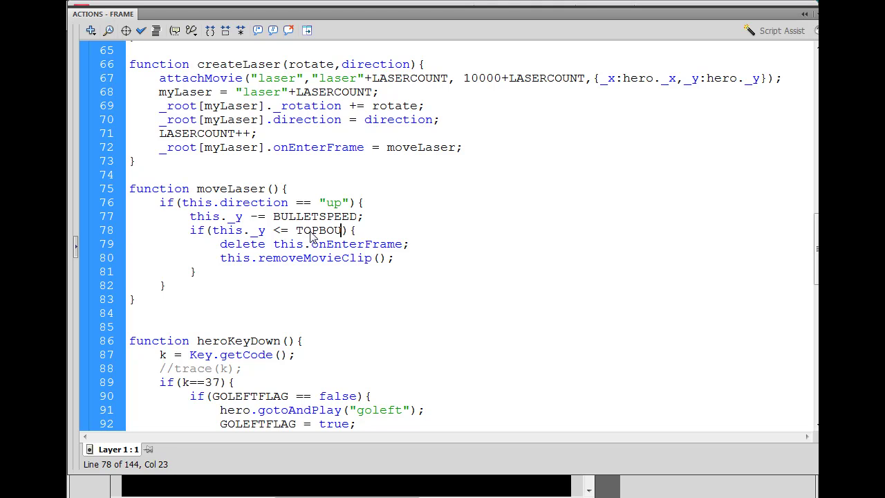
type("ND")
left_click(349, 244)
scroll(800, 214, "up", 9)
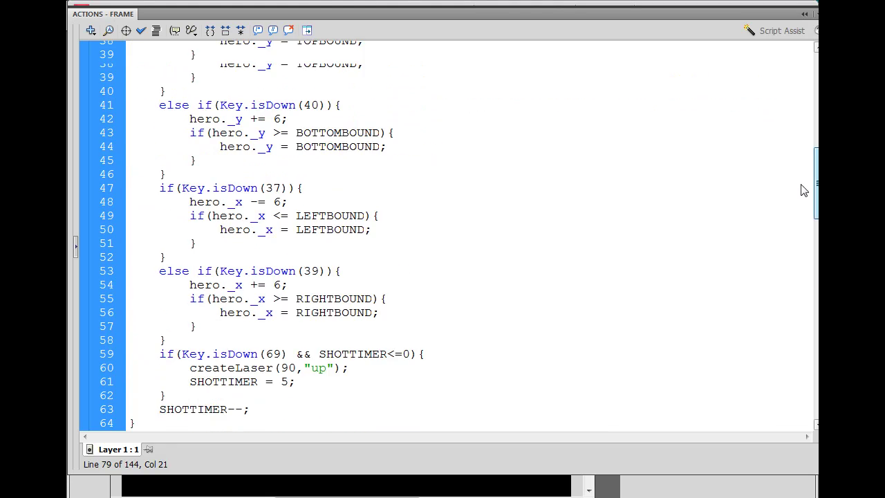
scroll(802, 189, "up", 2)
scroll(801, 166, "up", 6)
scroll(800, 138, "up", 3)
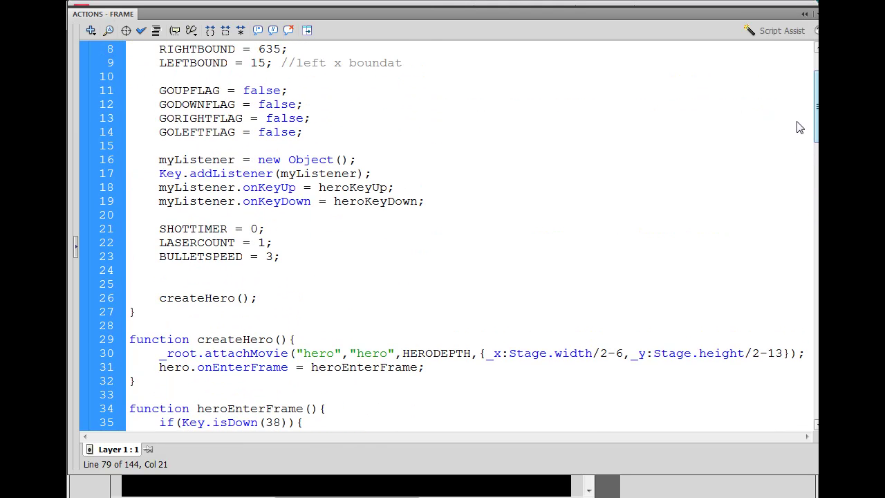
scroll(797, 117, "up", 3)
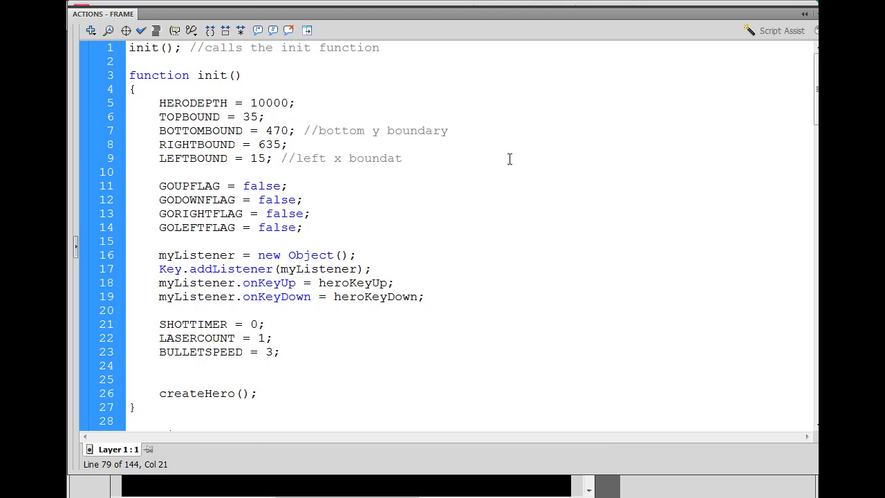
key("F9")
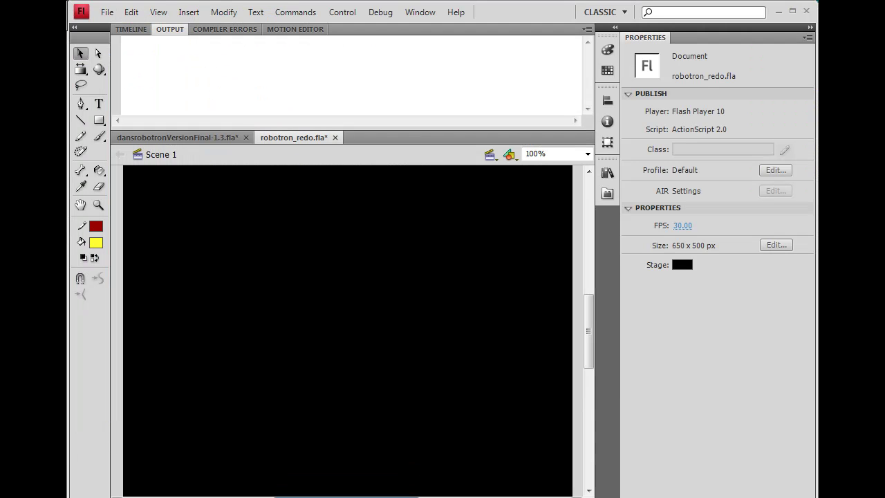
key("ctrl+Return")
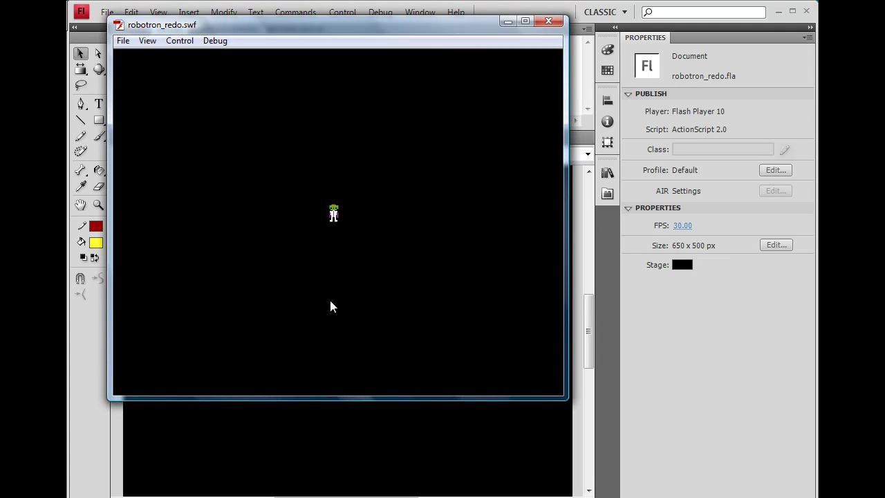
left_click(557, 25)
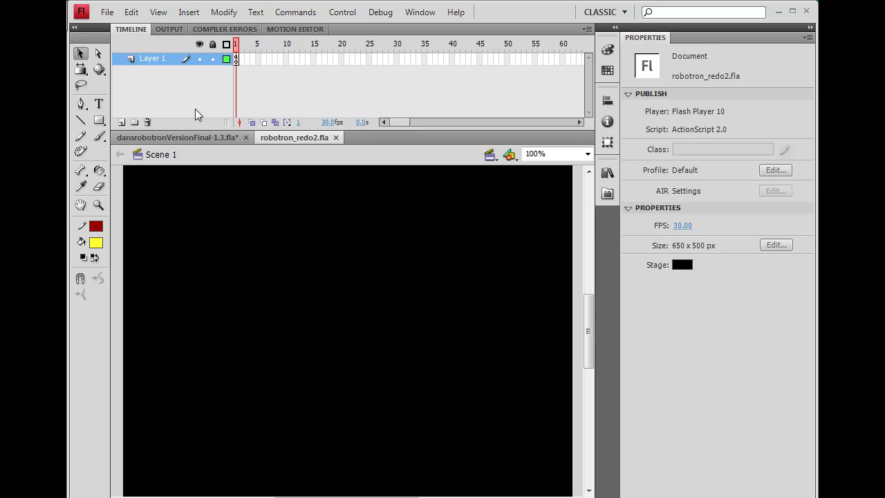
Open the laser symbol from the Library to view its yellow bar, then return to Scene 1
left_click(607, 174)
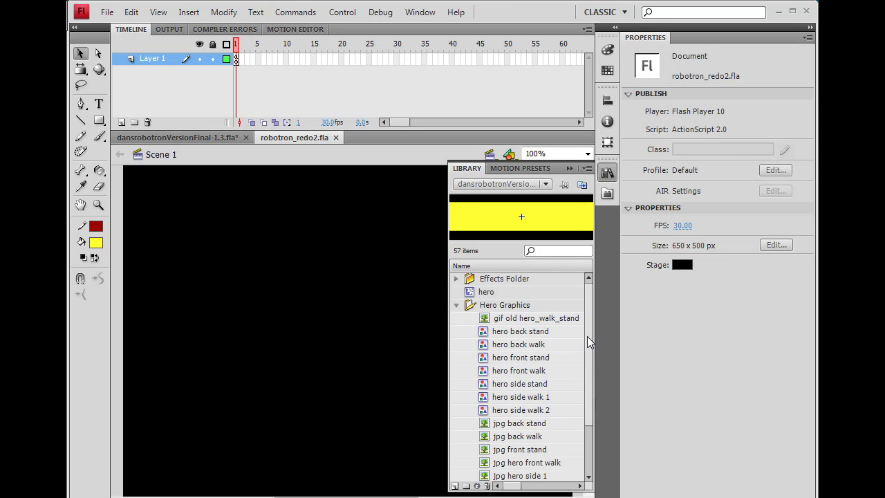
left_click_drag(587, 336, 586, 413)
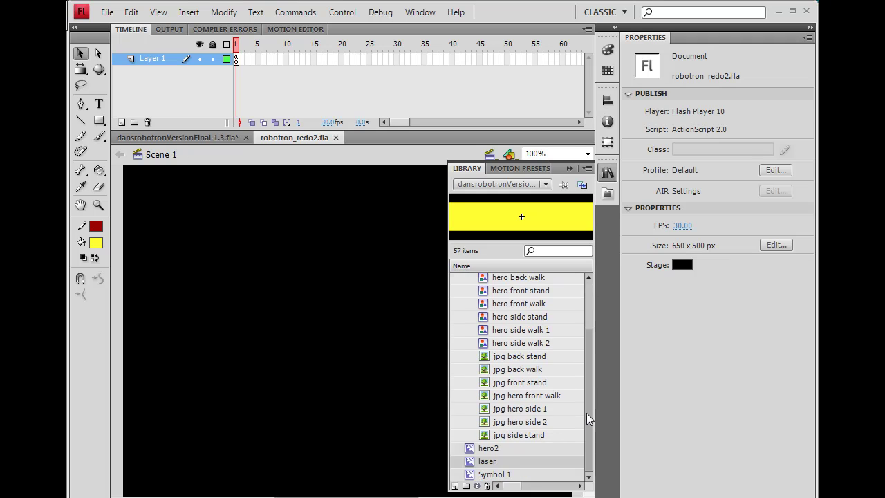
double_click(487, 460)
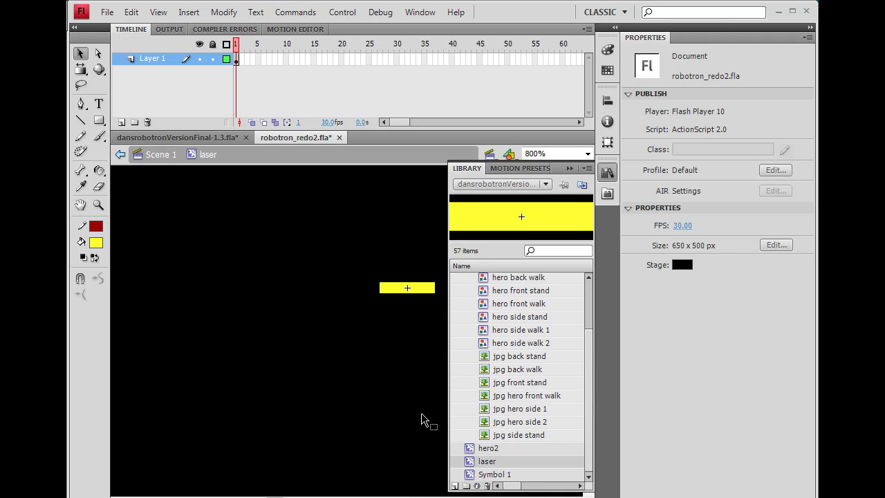
mouse_move(403, 328)
left_mouse_down()
mouse_move(320, 345)
mouse_move(349, 344)
left_mouse_up()
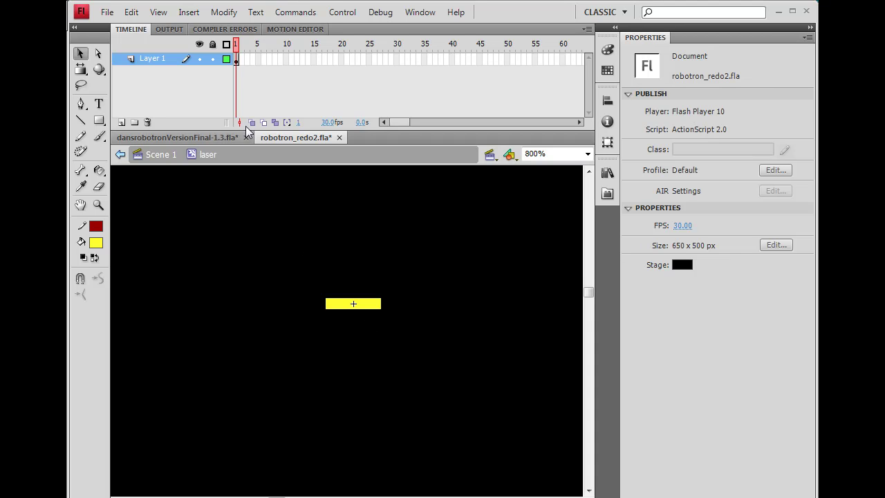
left_click(152, 154)
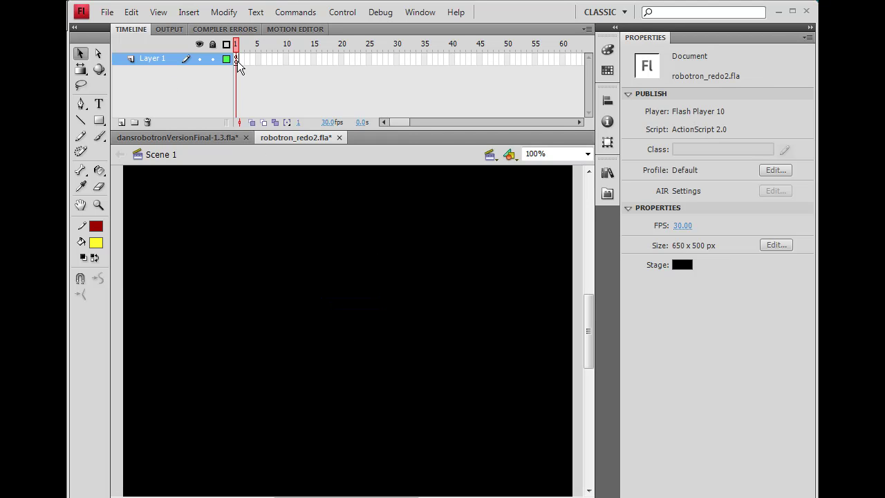
left_click(607, 173)
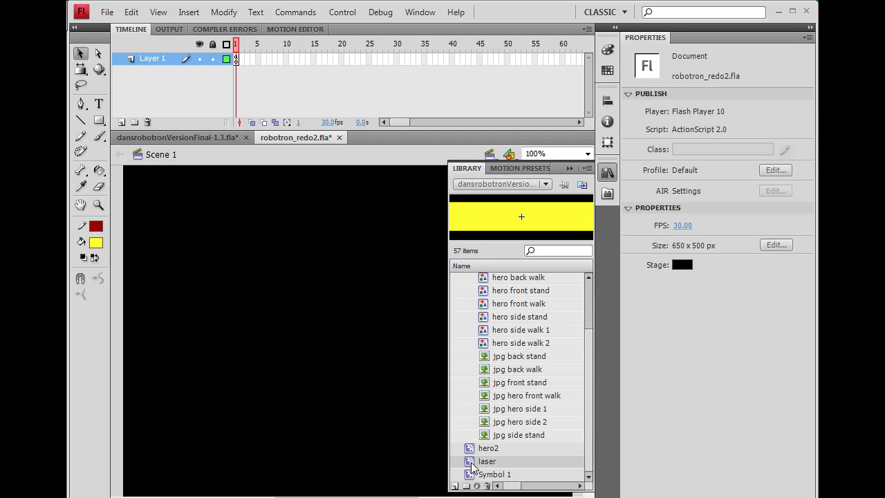
Open the laser symbol and make its bar white at frame 4
double_click(470, 465)
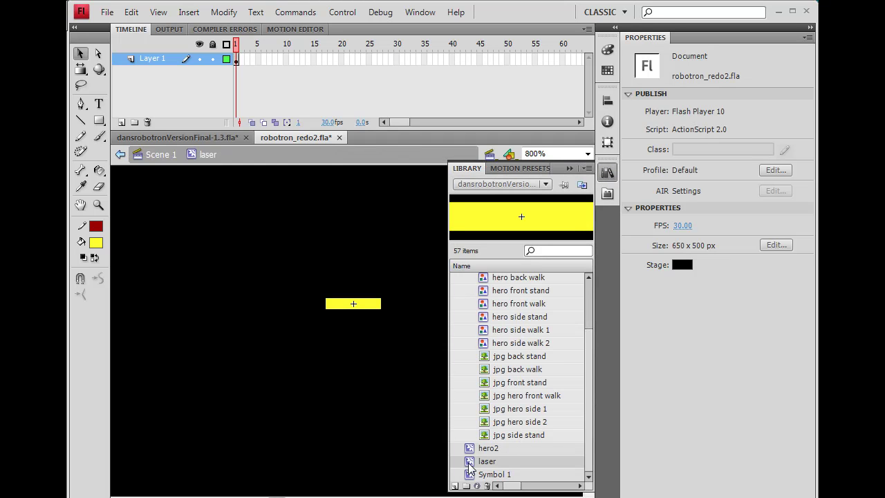
left_click_drag(470, 468, 279, 302)
left_click_drag(224, 169, 186, 161)
left_click(252, 59)
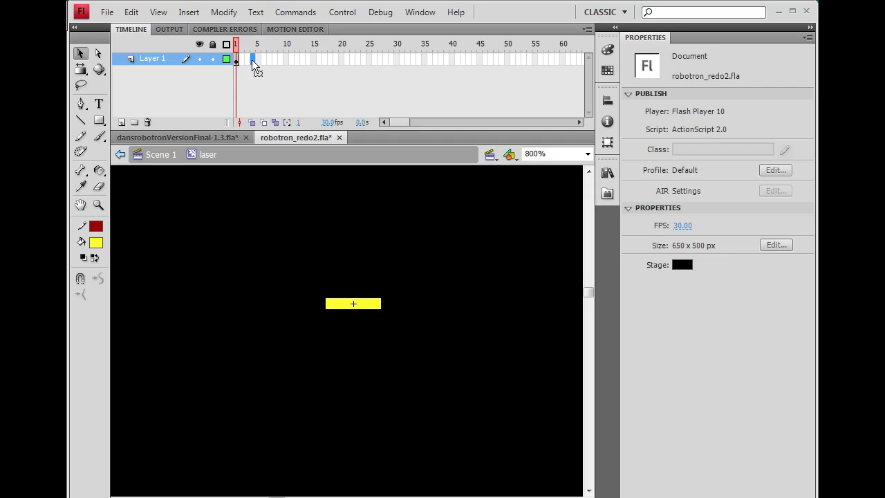
key("F5")
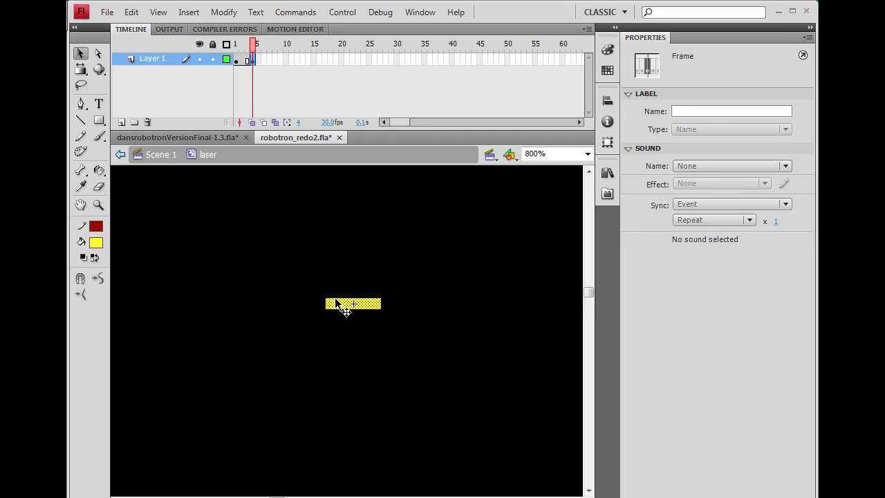
left_click(337, 305)
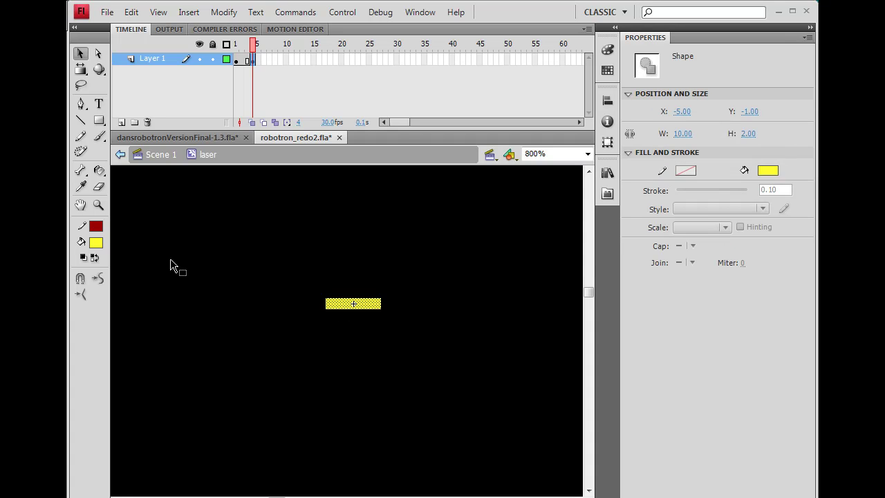
left_click(98, 246)
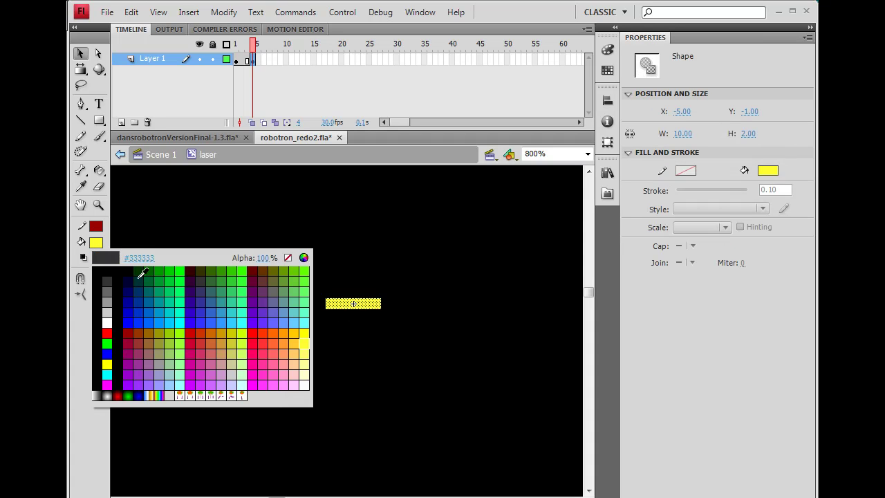
left_click(108, 321)
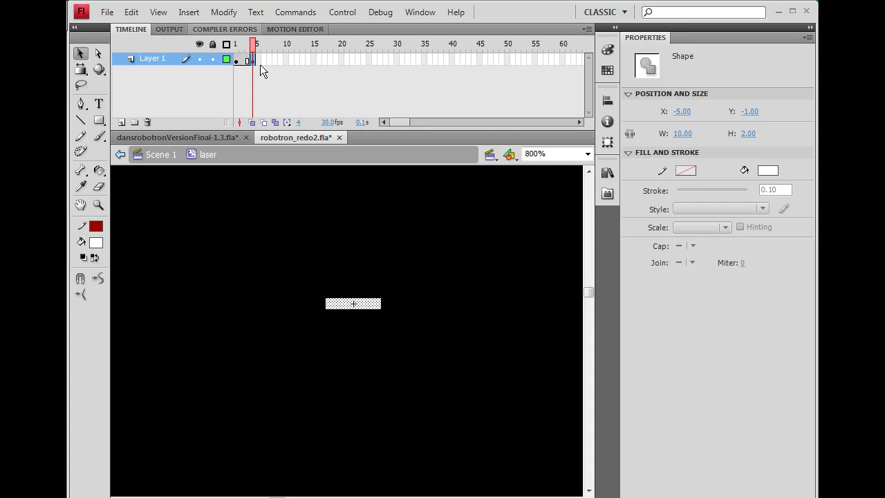
Add a keyframe at frame 7 with a blue bar, then preview frames 1–7
key("ctrl+shift+a")
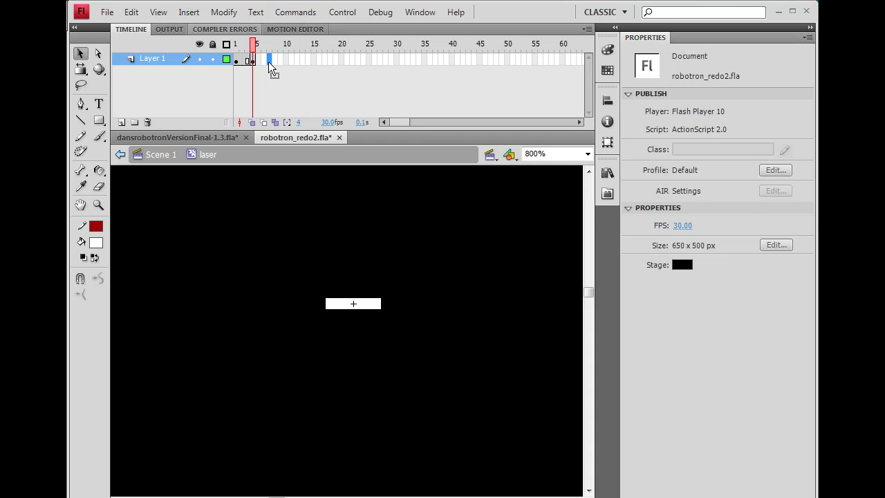
key("F6")
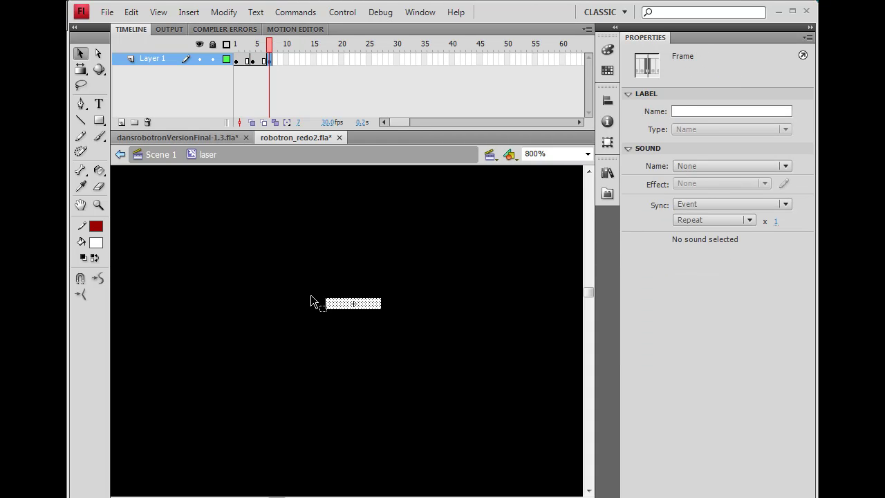
left_click(98, 243)
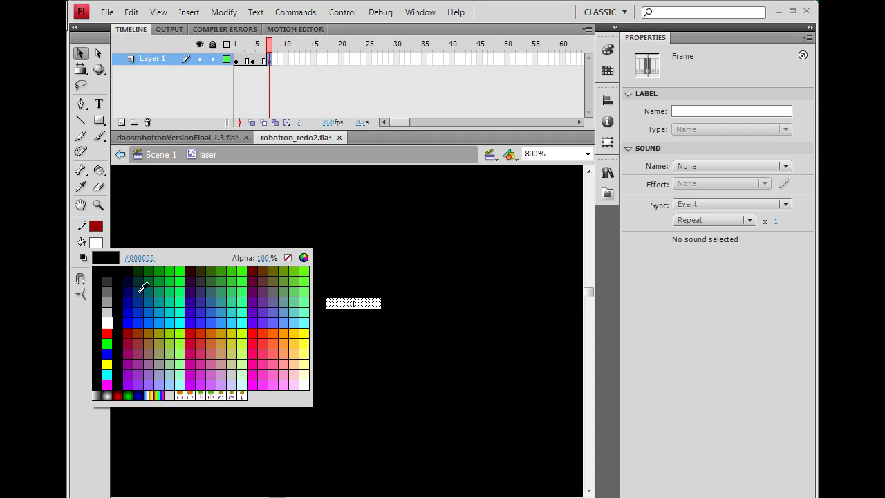
left_click(134, 311)
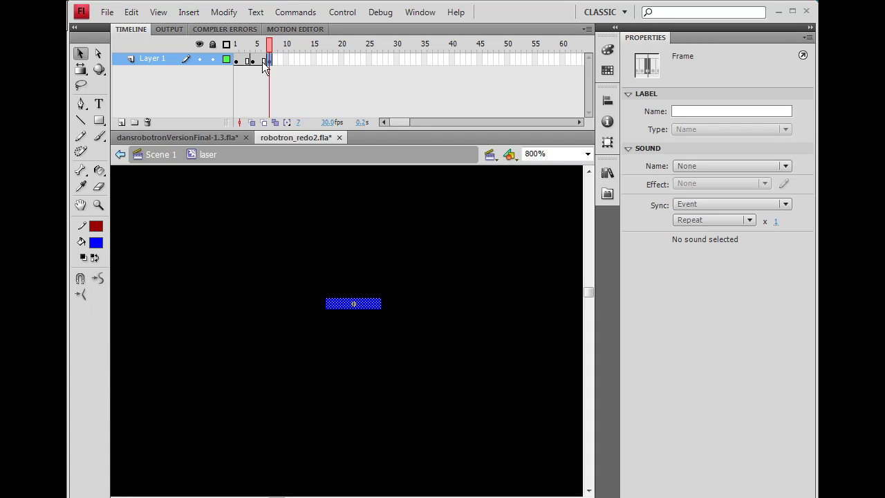
left_click(232, 44)
left_click_drag(232, 44, 271, 44)
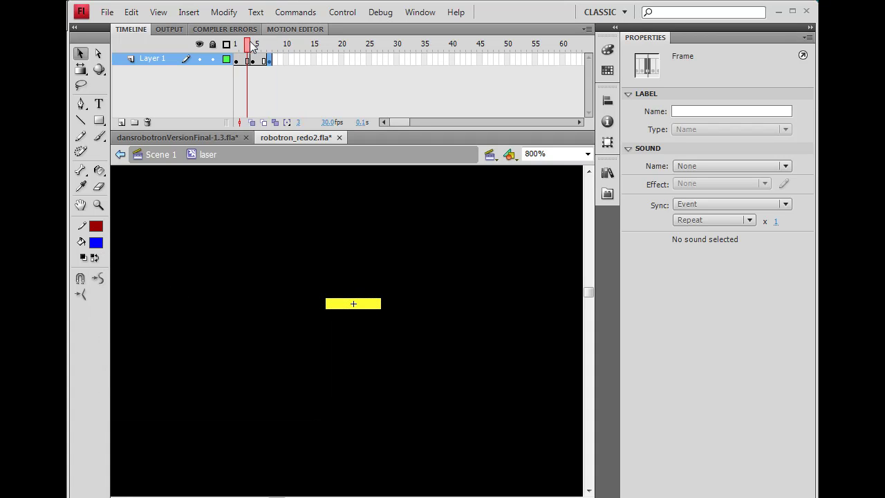
left_click(287, 61)
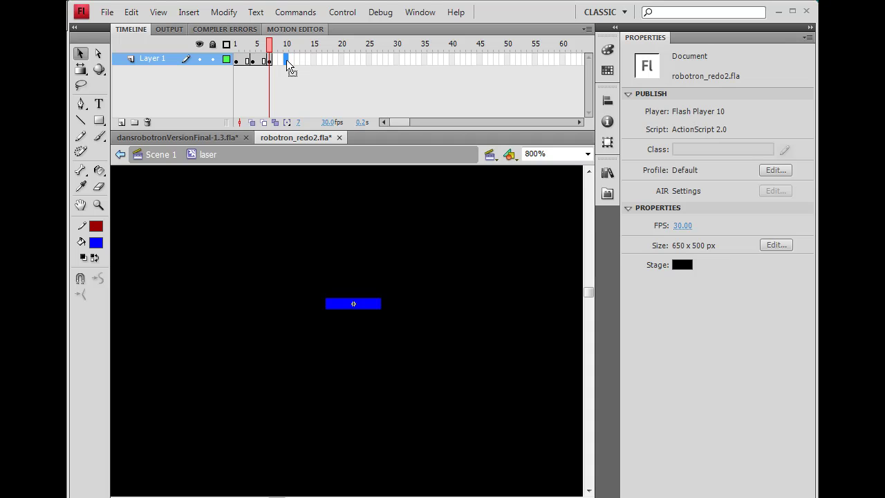
Insert a keyframe at frame 10, then remove frame 10 so the blue bar ends at frame 9
right_click(286, 60)
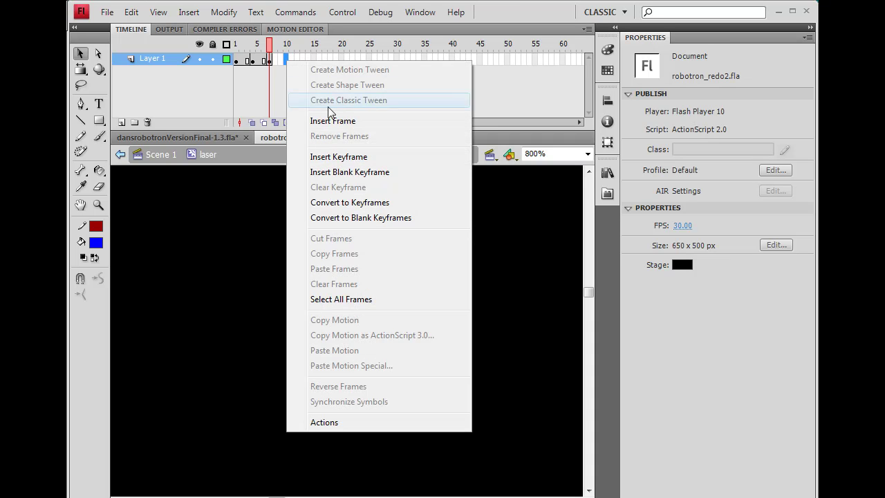
left_click(282, 72)
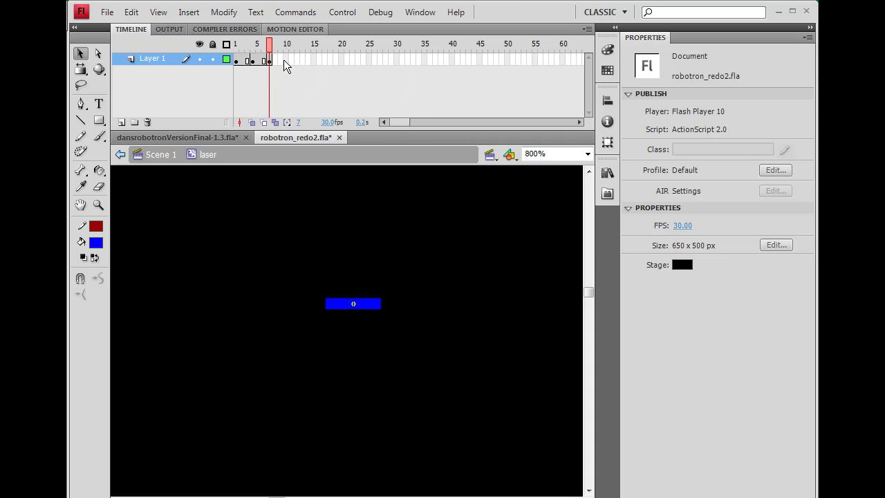
key("F6")
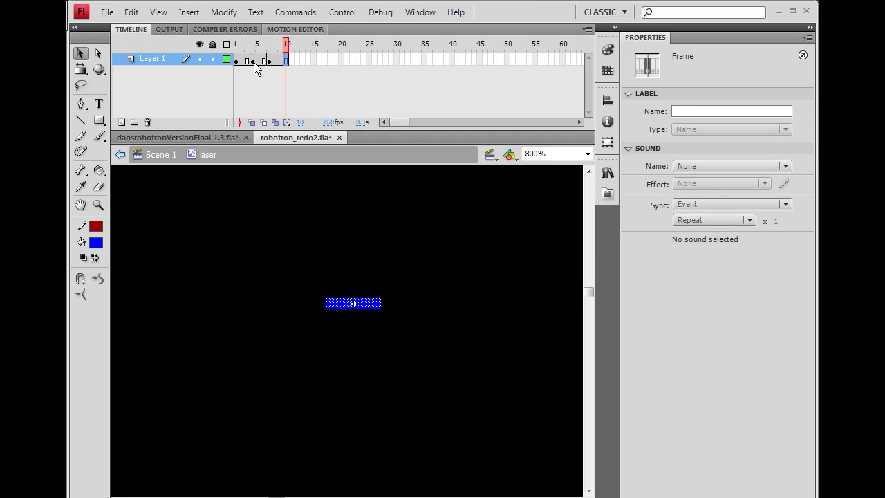
left_click(280, 69)
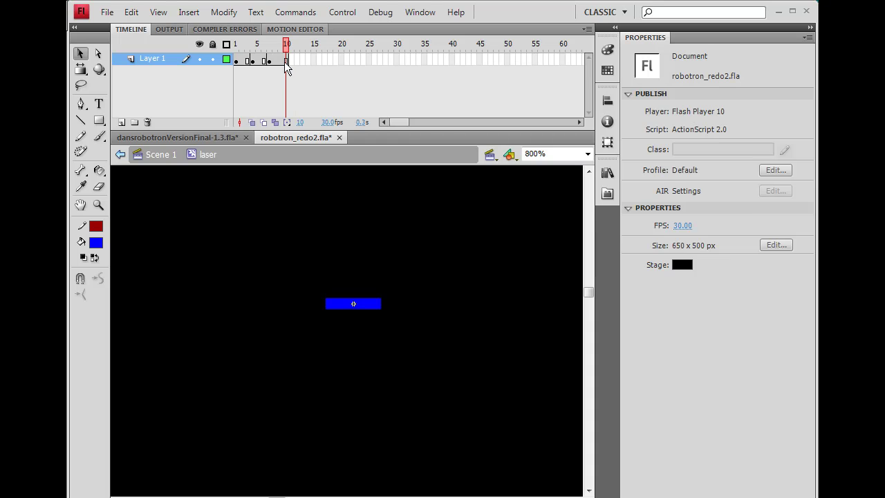
right_click(285, 61)
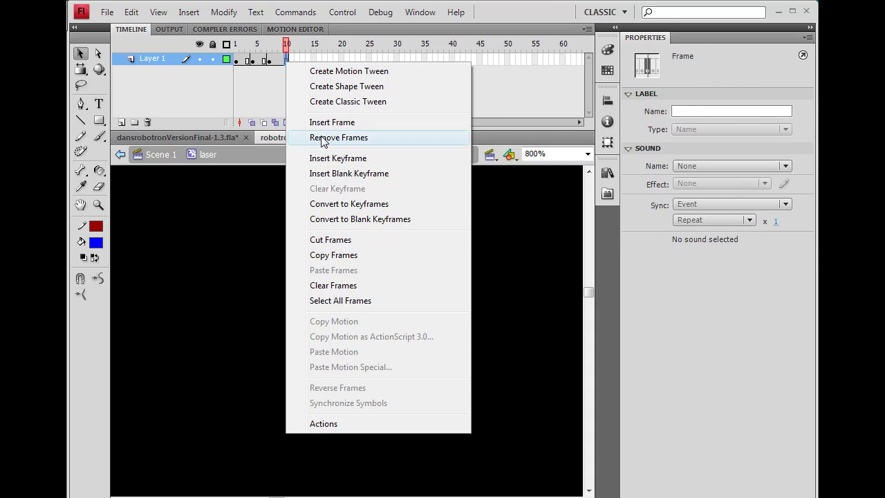
left_click(322, 138)
mouse_move(286, 45)
left_mouse_down()
mouse_move(235, 45)
mouse_move(281, 44)
left_mouse_up()
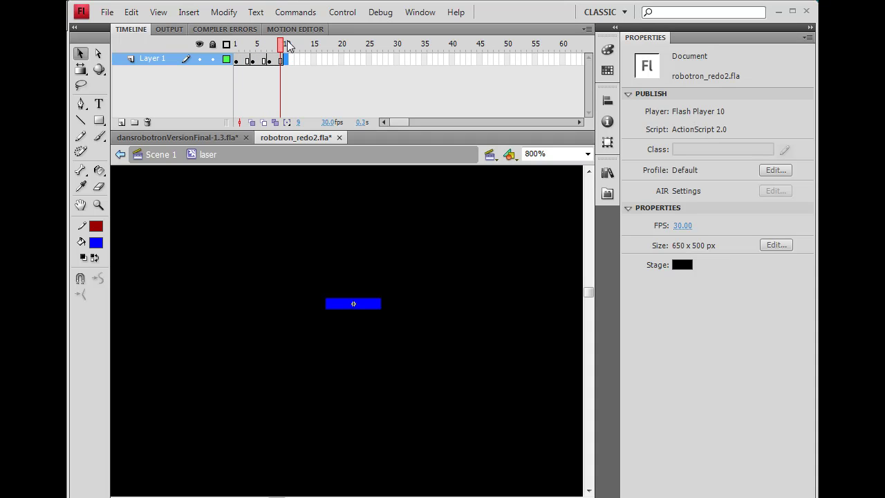
Play the laser's yellow, white and blue cycle via Control > Play, then stop it
left_click(341, 13)
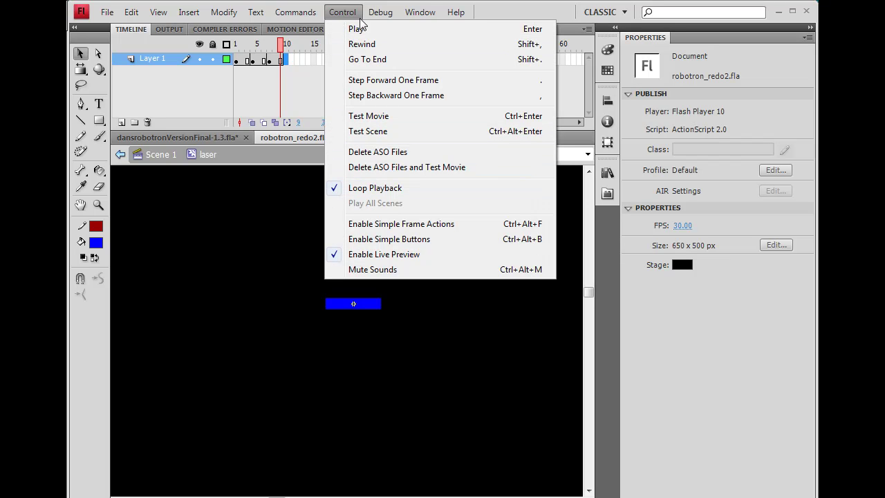
left_click(354, 28)
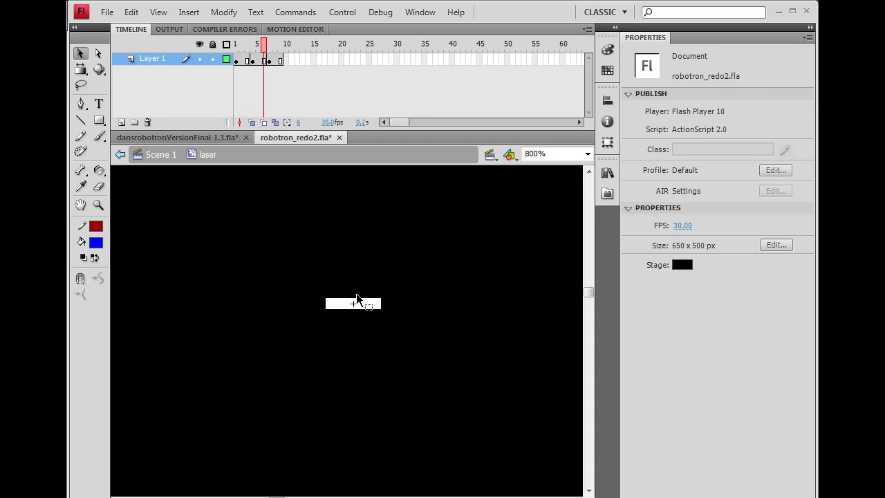
left_click(342, 12)
left_click(357, 28)
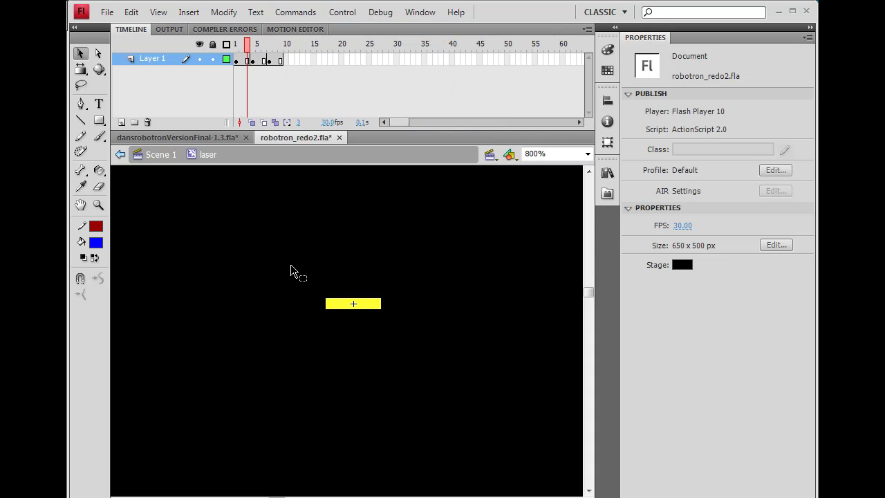
Test-run the game as robotron_redo2.swf with Ctrl+Enter
key("ctrl+Return")
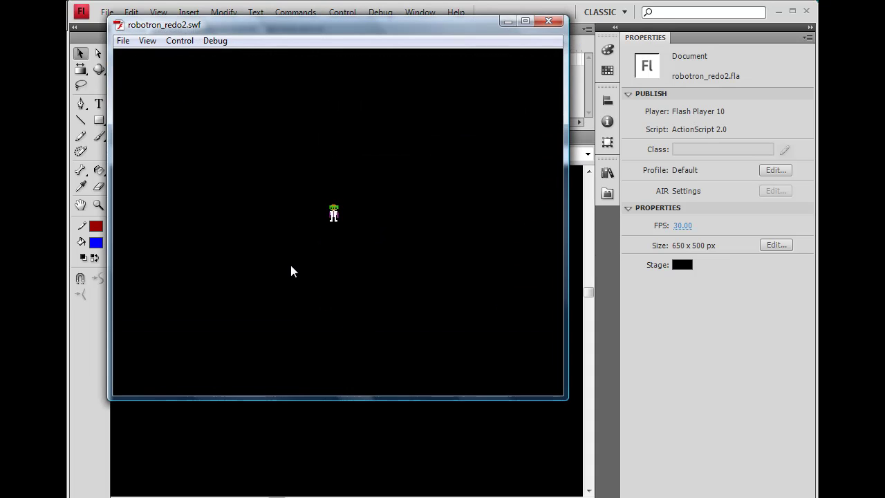